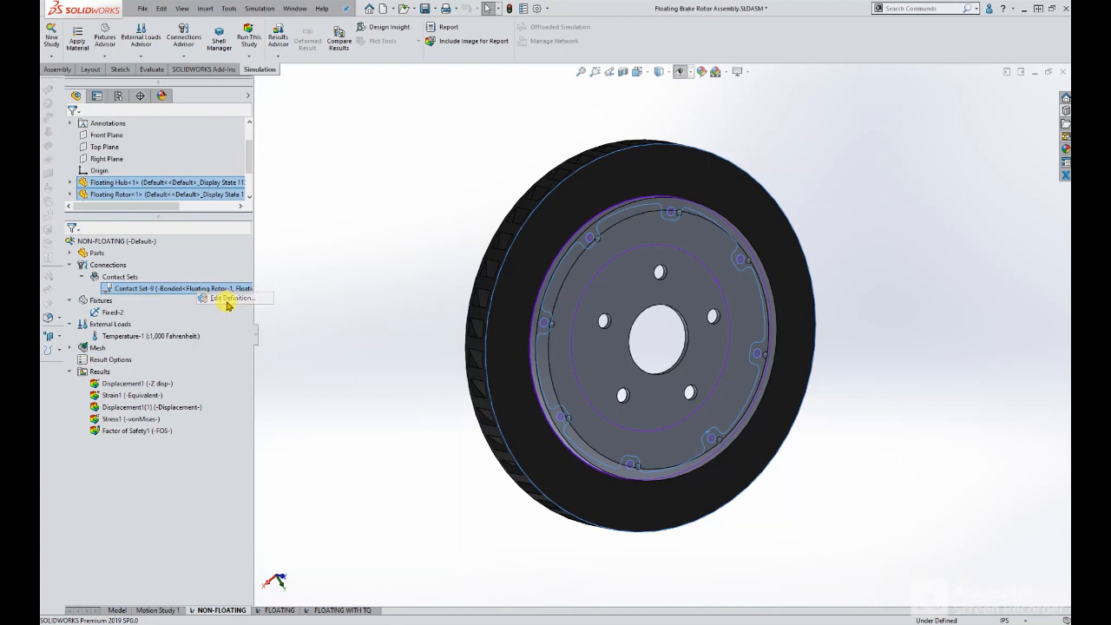
# Review the bonded contact set between the rotor and hub in the NON-FLOATING study and close its definition.
pyautogui.moveTo(396, 314); pyautogui.dragTo(420, 318, button='middle')
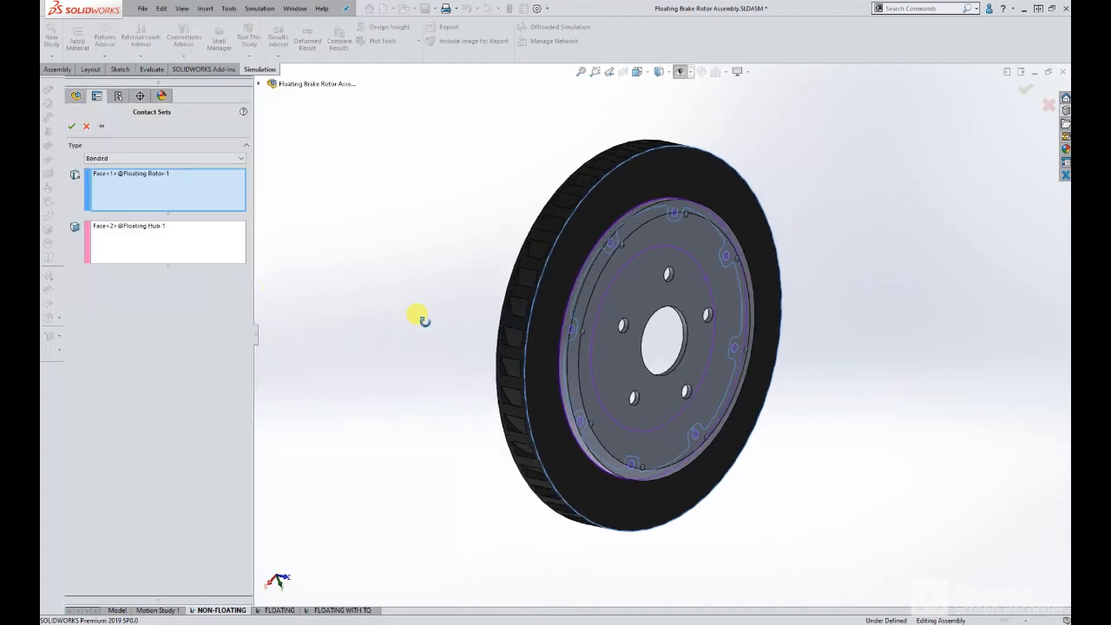
pyautogui.moveTo(622, 286); pyautogui.dragTo(624, 290, button='middle')
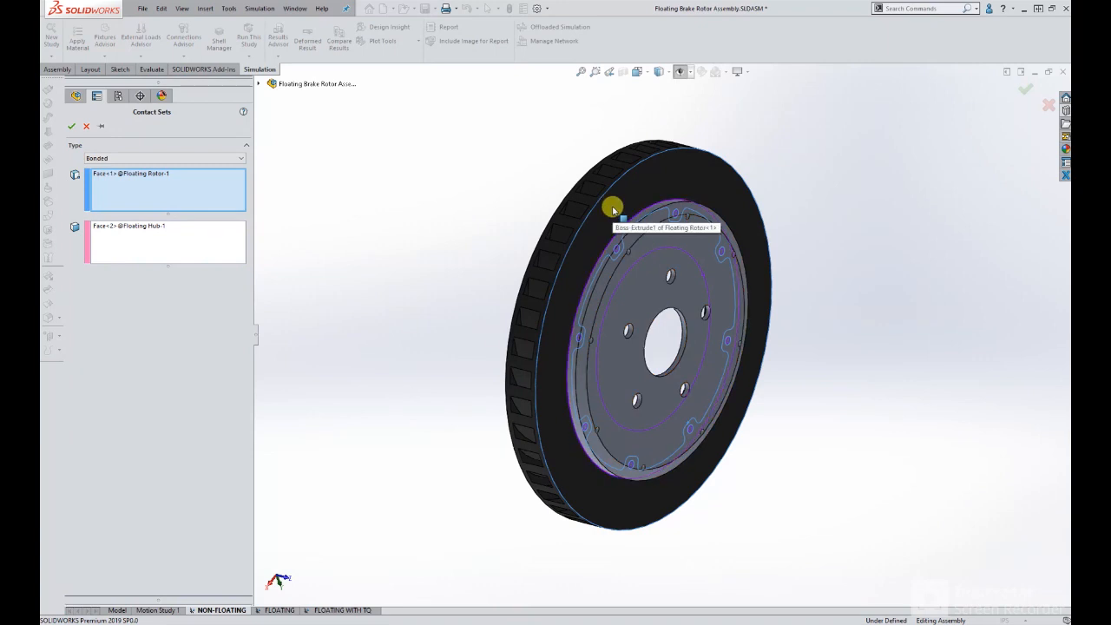
pyautogui.click(71, 129)
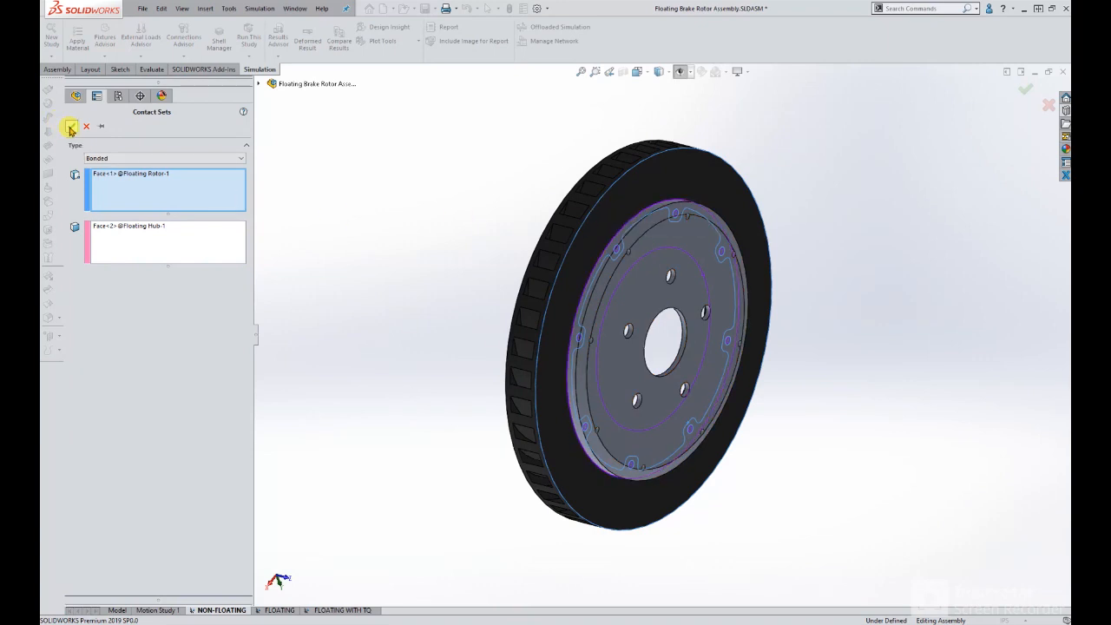
# Switch to the FLOATING study, show the simulation symbols and examine the screw connectors around the hub.
pyautogui.click(282, 611)
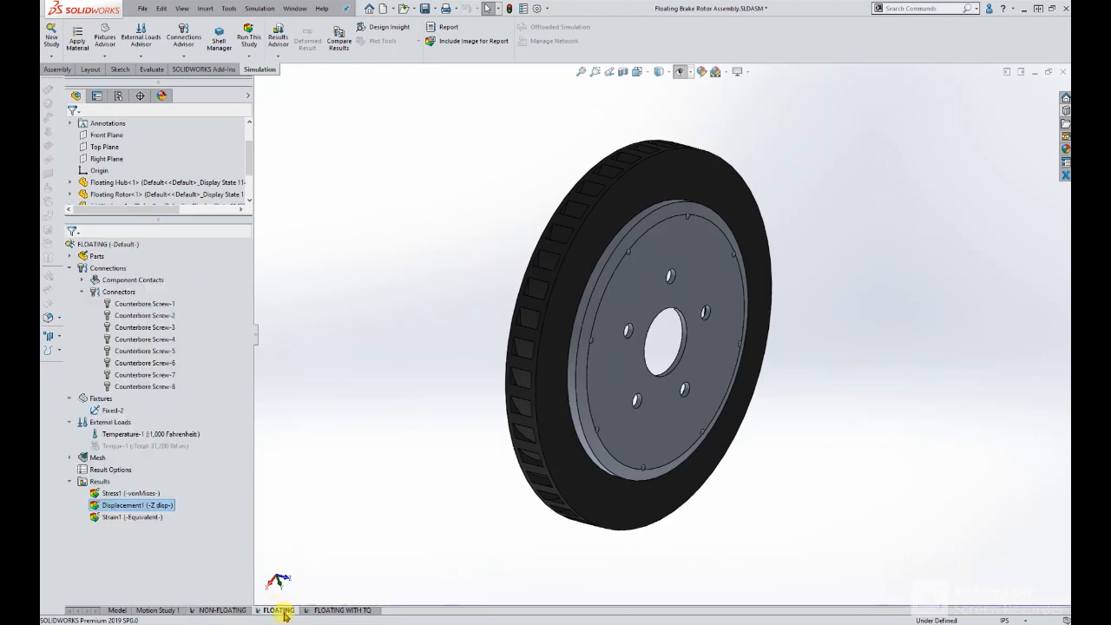
pyautogui.rightClick(113, 296)
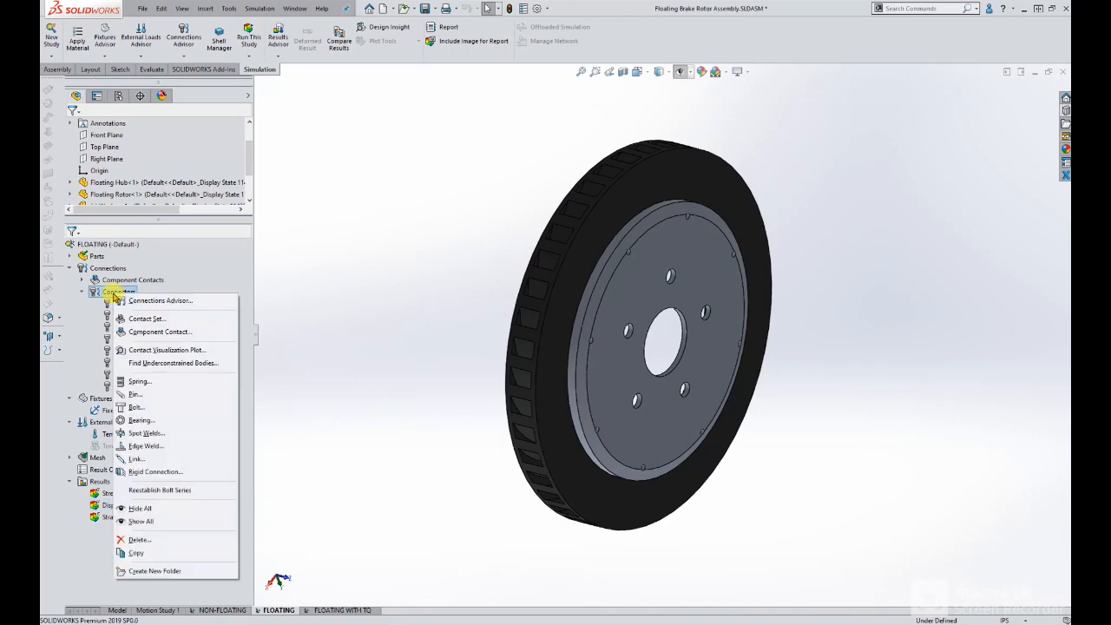
pyautogui.click(559, 122)
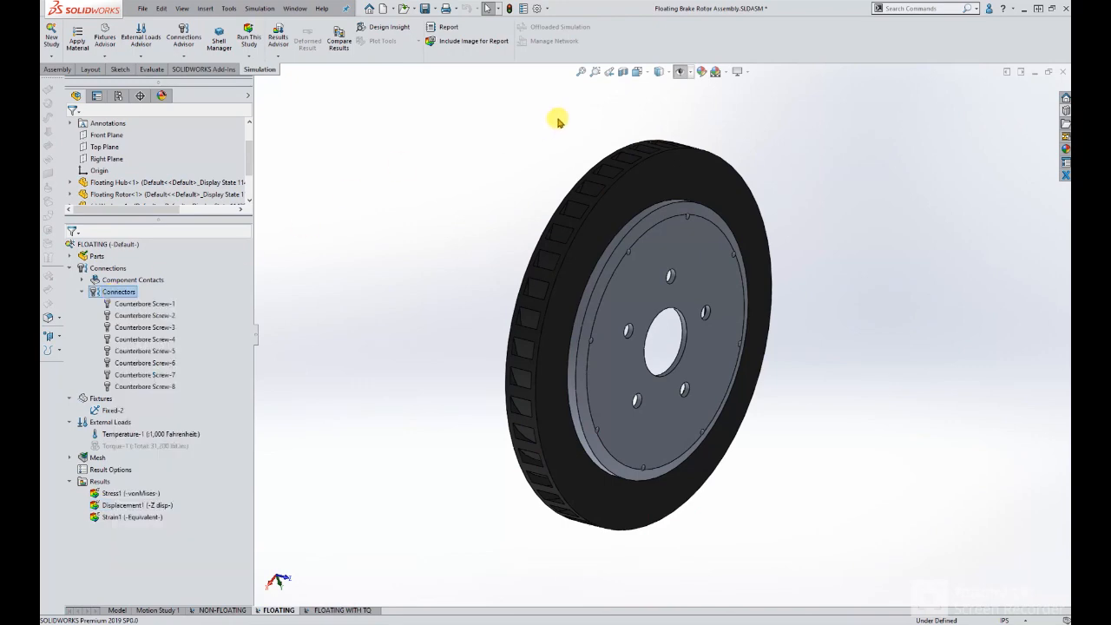
pyautogui.click(679, 71)
pyautogui.scroll(-4, 632, 263)
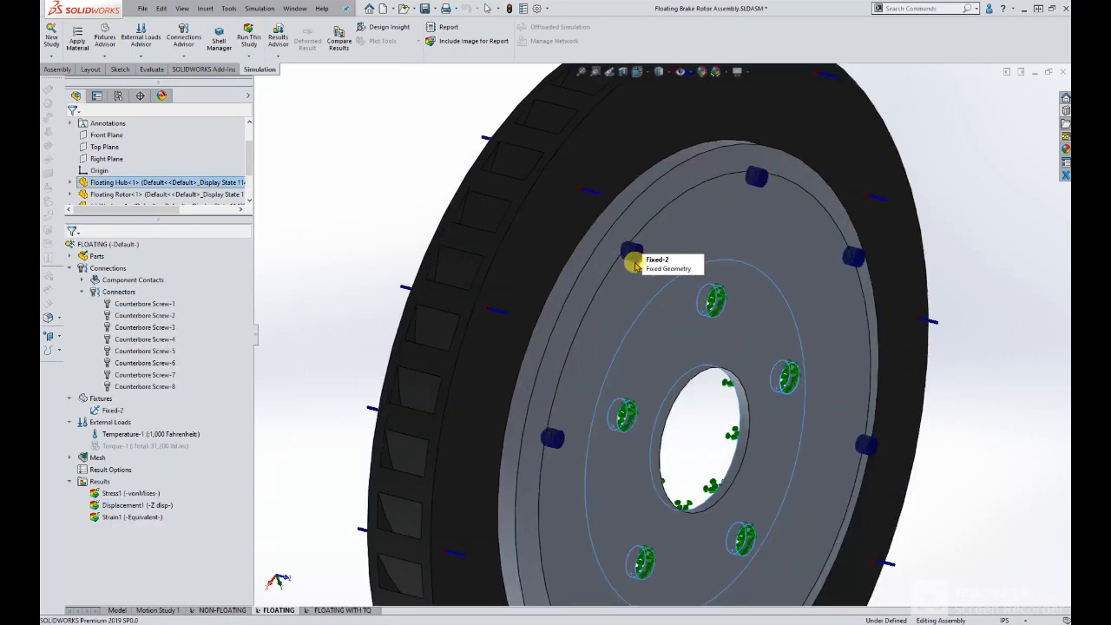
pyautogui.moveTo(632, 263); pyautogui.dragTo(766, 266, button='middle')
pyautogui.moveTo(587, 227); pyautogui.dragTo(610, 234, button='middle')
pyautogui.scroll(3, 599, 250)
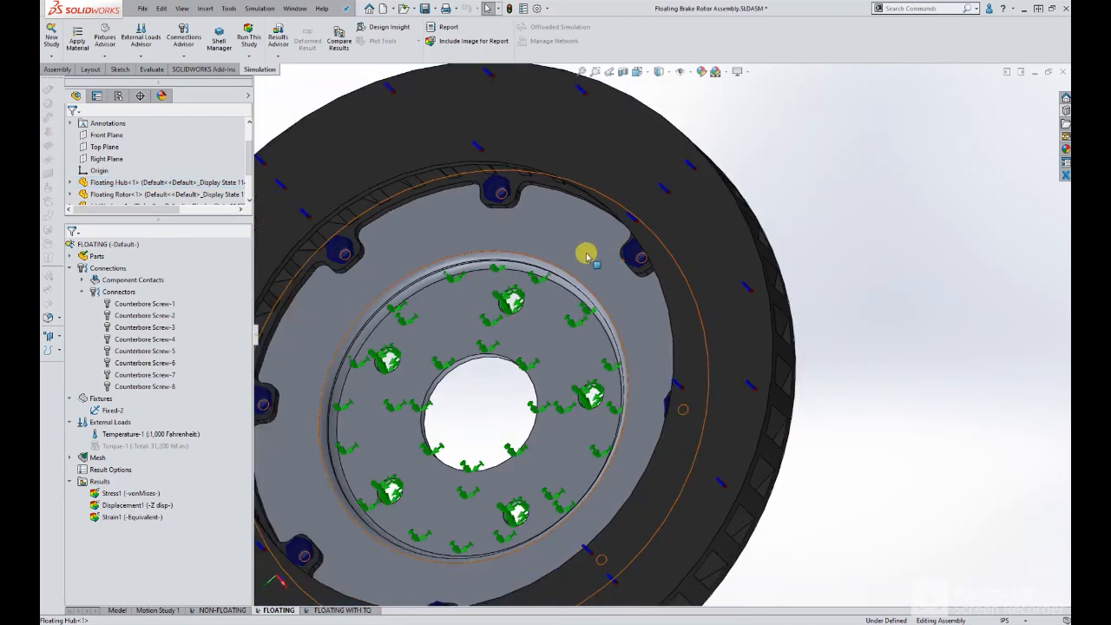
pyautogui.moveTo(439, 359); pyautogui.dragTo(355, 402, button='middle')
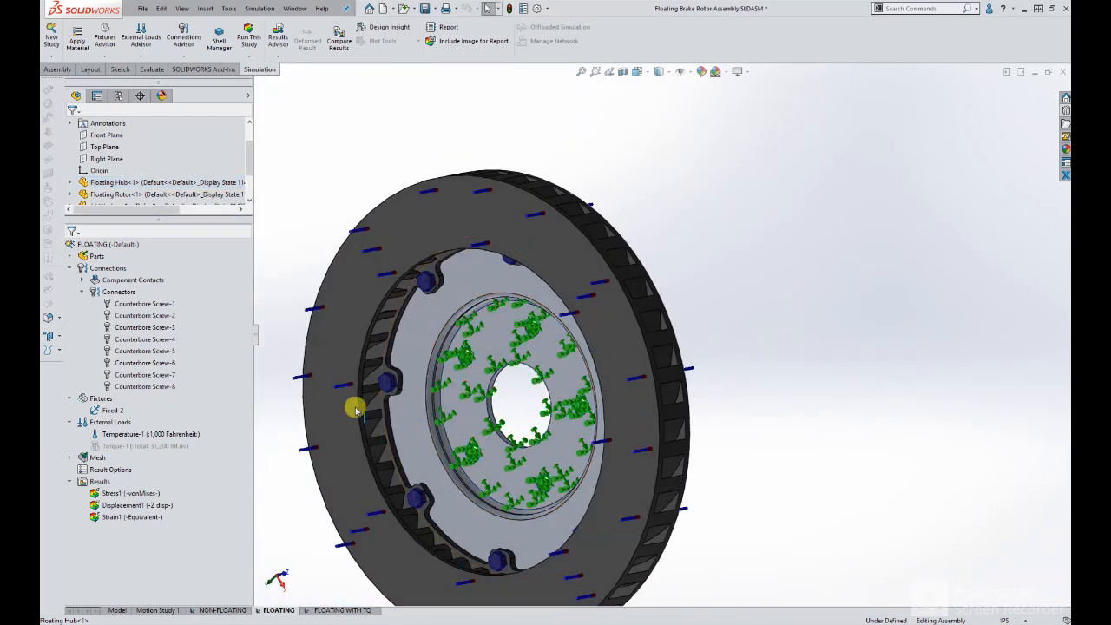
# Open the definition of Counterbore Screw-1, review its material and torque preload, and accept it without edits.
pyautogui.rightClick(121, 293)
pyautogui.rightClick(120, 304)
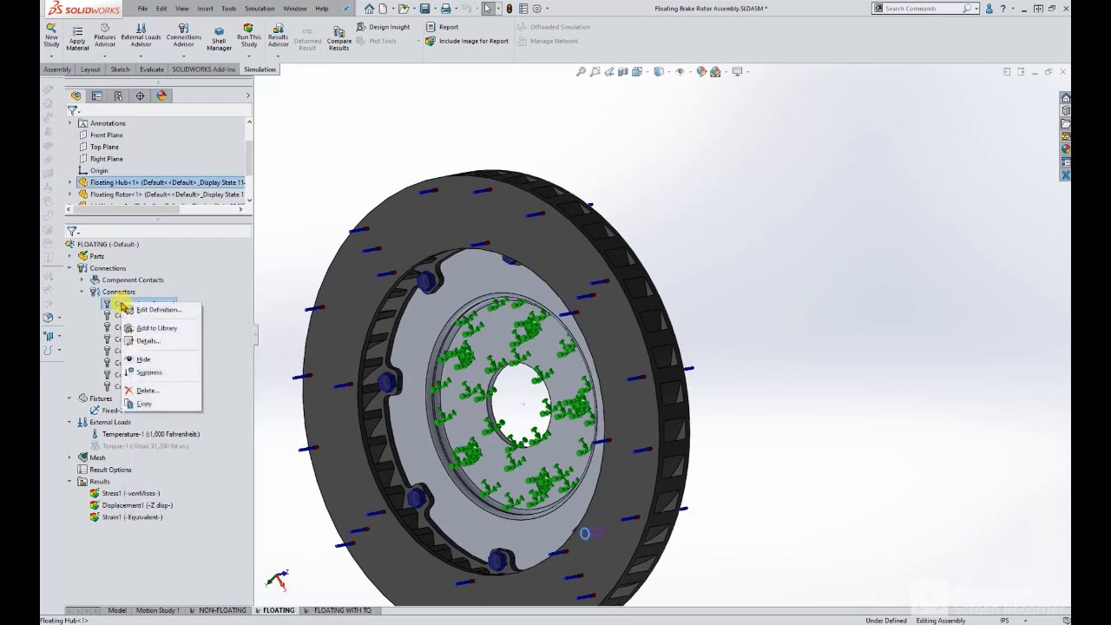
pyautogui.click(152, 310)
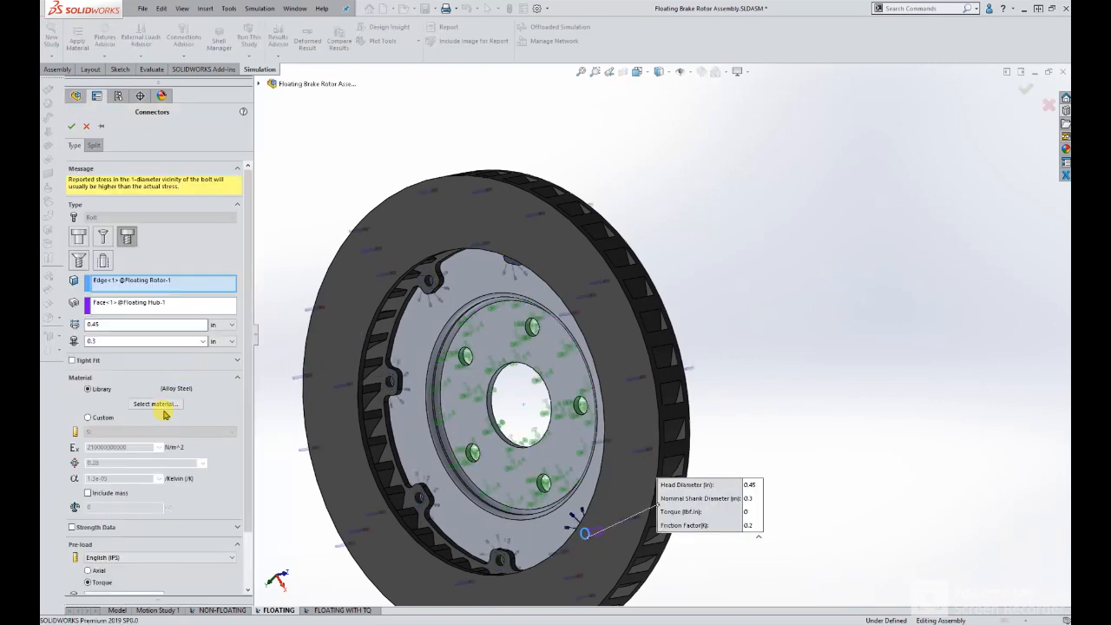
pyautogui.moveTo(248, 373); pyautogui.dragTo(248, 409)
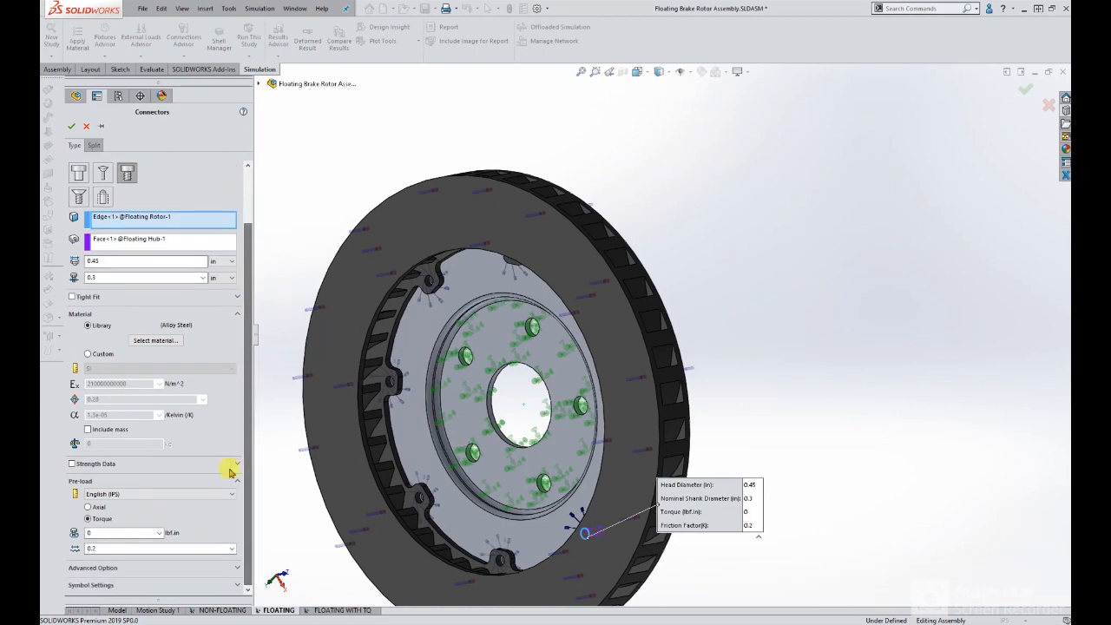
pyautogui.doubleClick(104, 533)
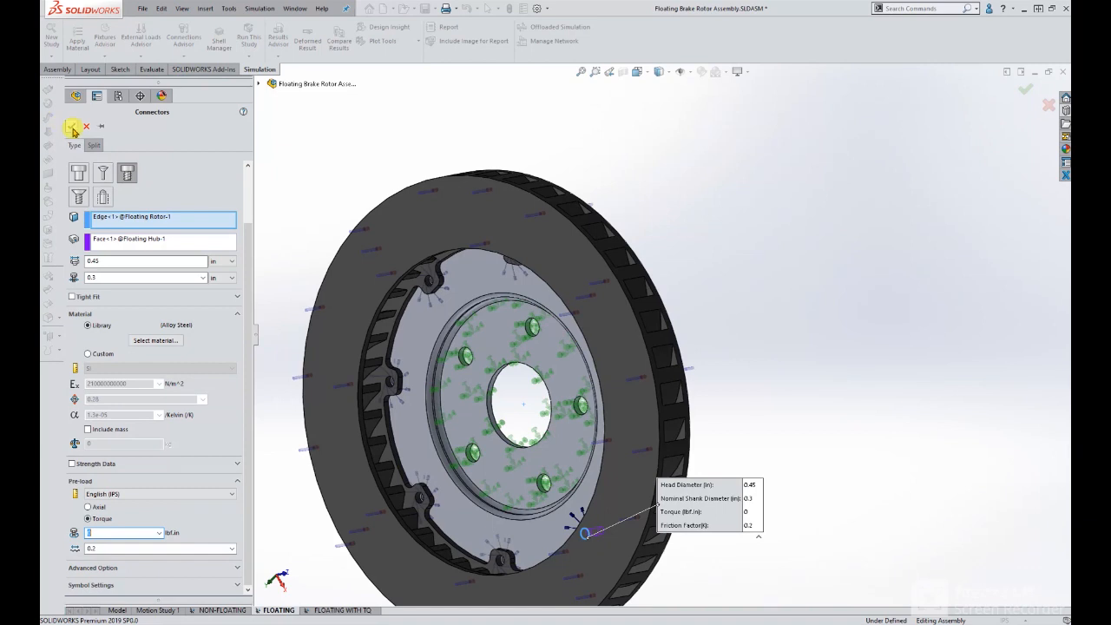
pyautogui.click(70, 127)
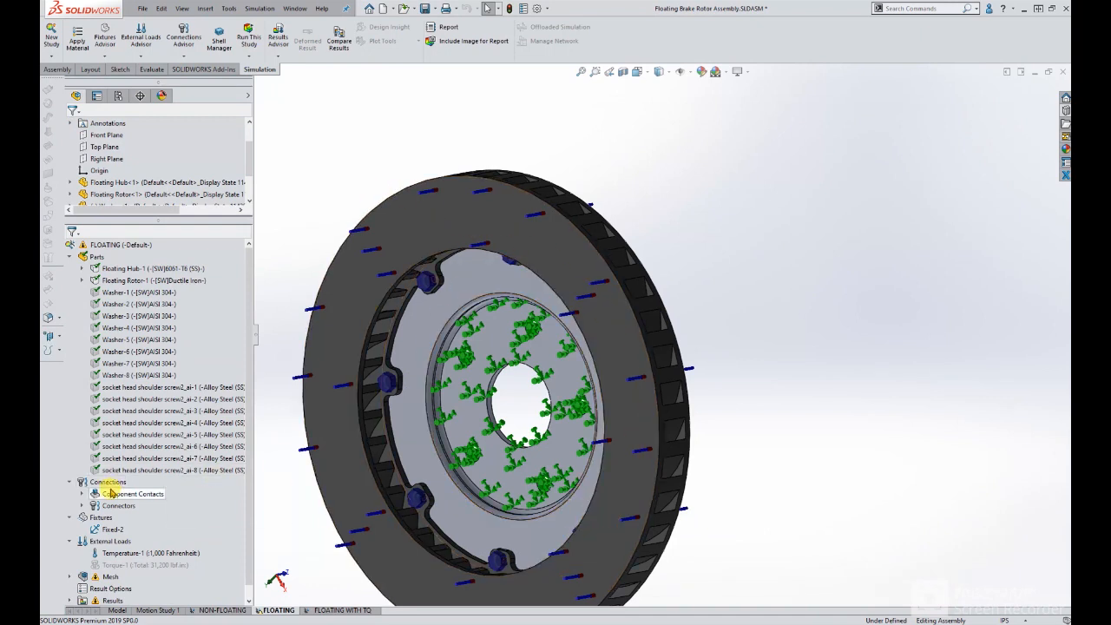
# Highlight the temperature load in the FLOATING study and examine where it acts on the rotor.
pyautogui.scroll(-1, 110, 512)
pyautogui.click(124, 545)
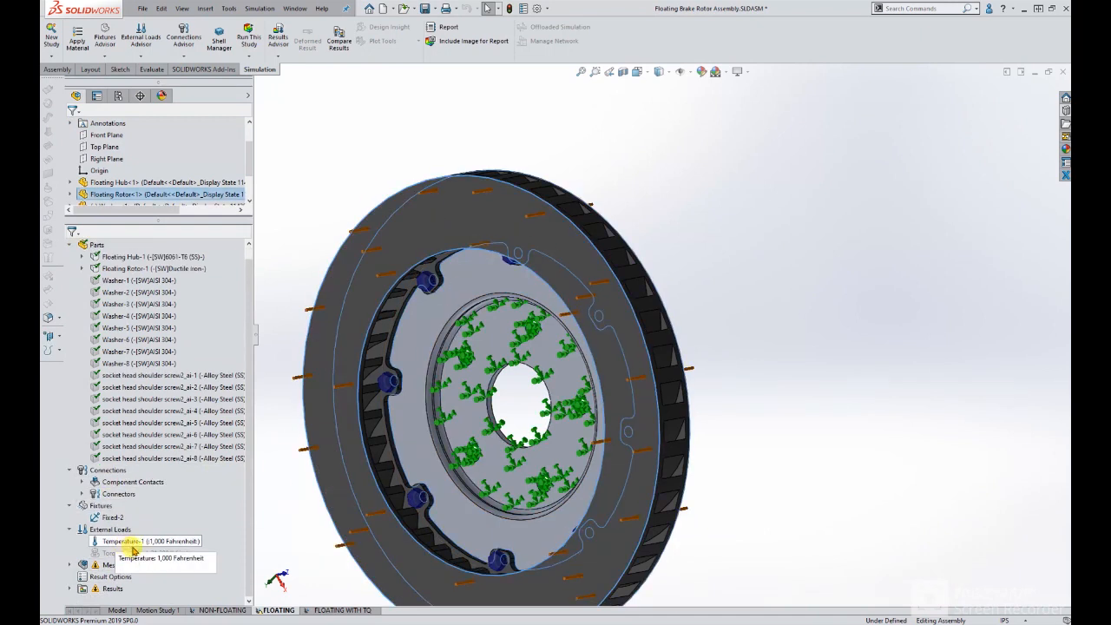
pyautogui.moveTo(367, 493); pyautogui.dragTo(509, 281, button='middle')
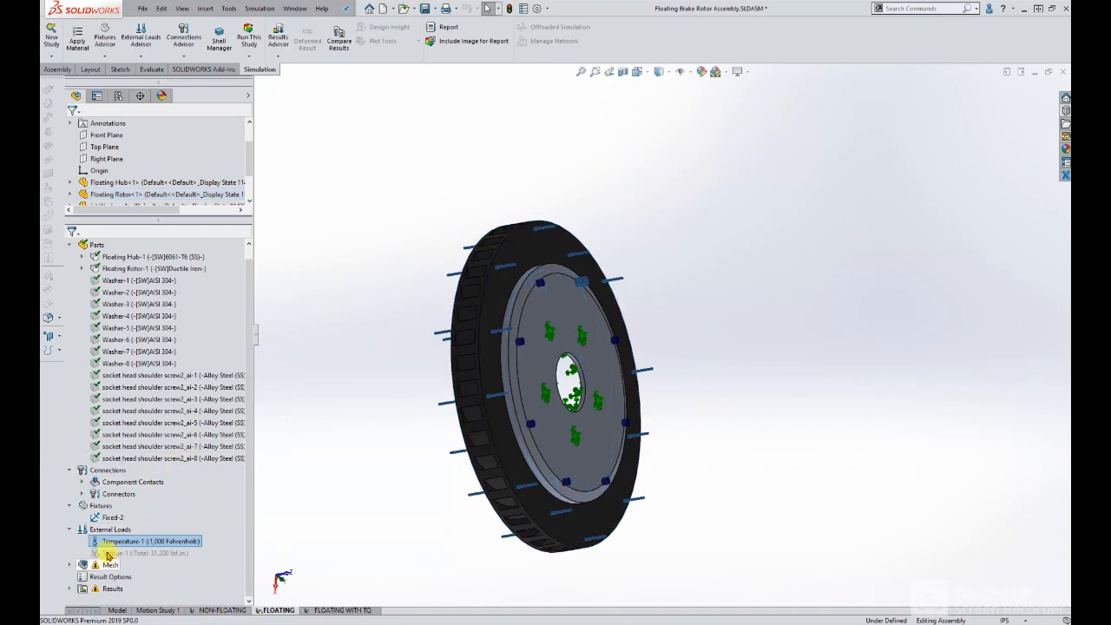
pyautogui.moveTo(562, 407); pyautogui.dragTo(628, 390, button='middle')
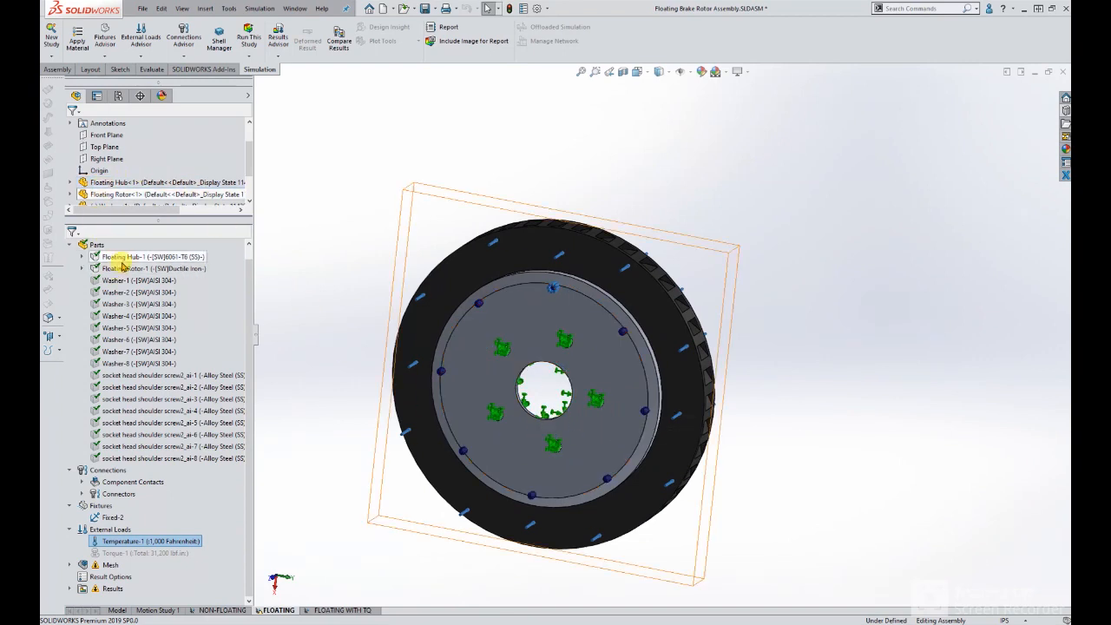
# Highlight the floating hub and the floating rotor in turn to check their assigned materials.
pyautogui.click(126, 257)
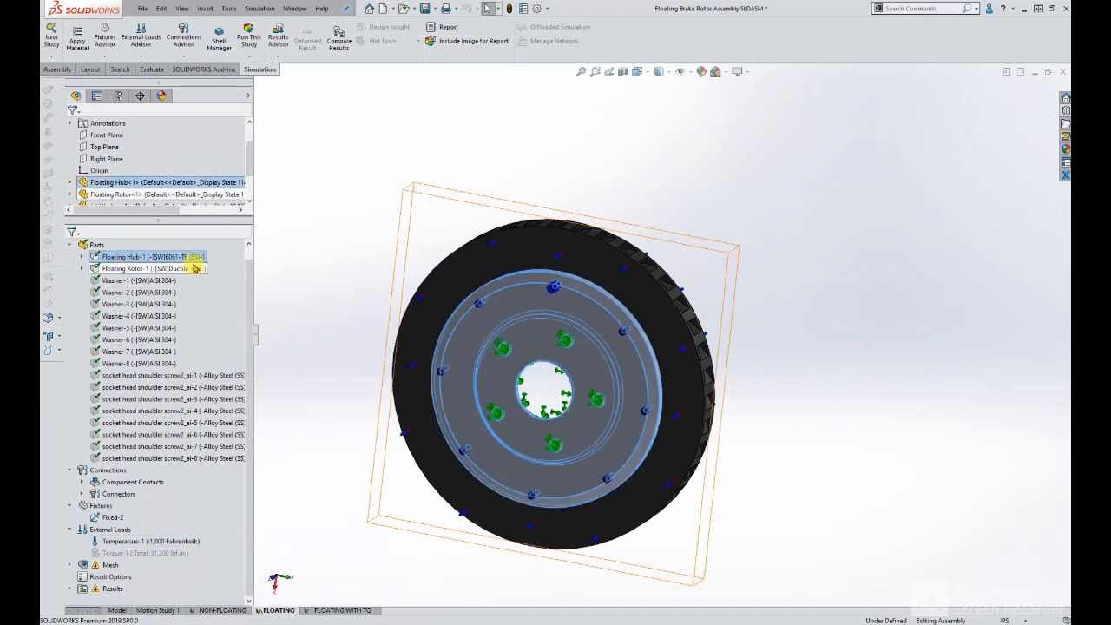
pyautogui.click(184, 269)
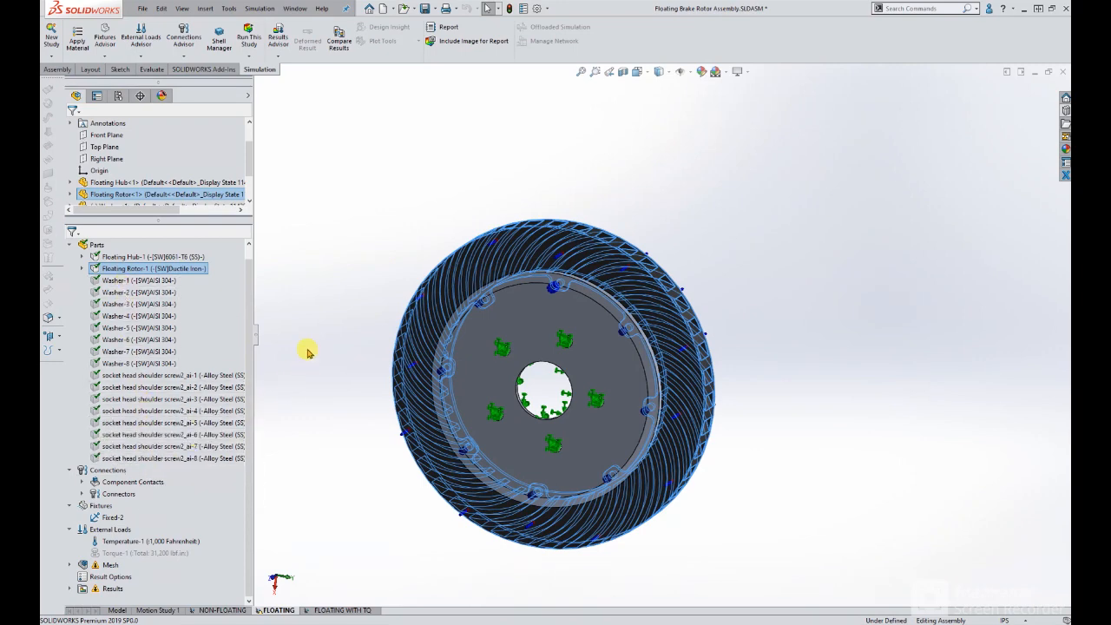
pyautogui.moveTo(319, 323); pyautogui.dragTo(405, 303, button='middle')
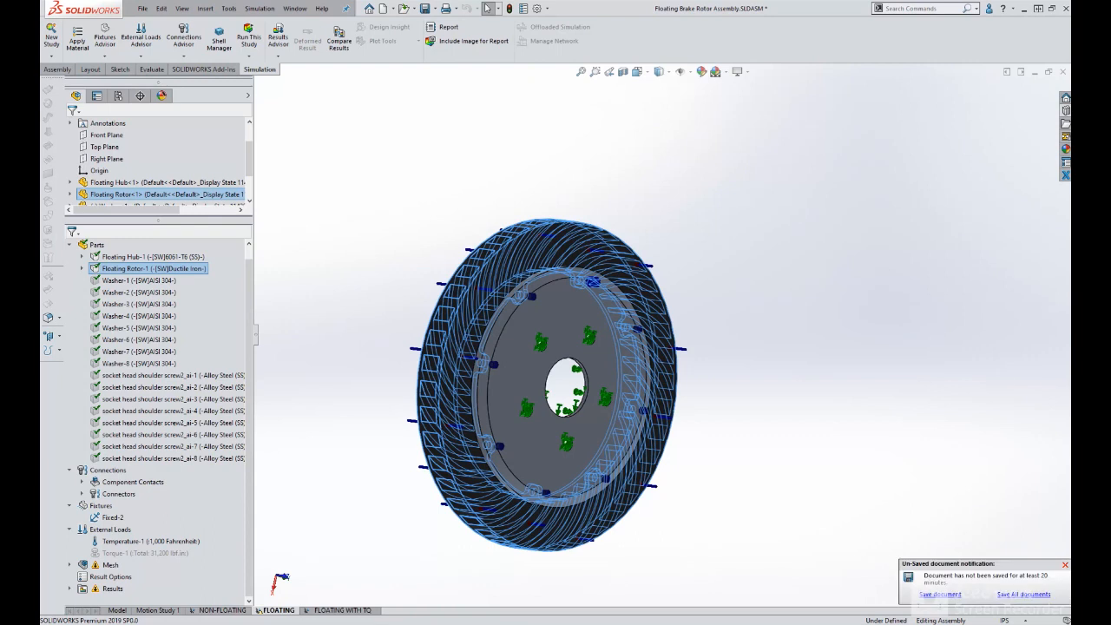
# Show the Z-displacement plot of the NON-FLOATING study and examine the deformed rotor from the side and front.
pyautogui.click(223, 610)
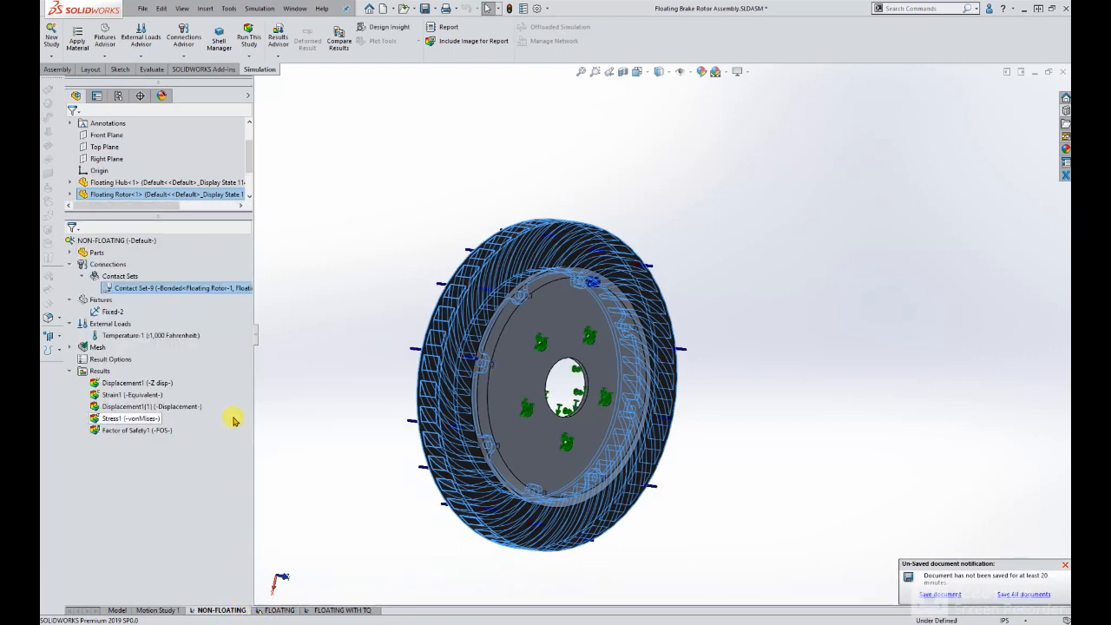
pyautogui.click(350, 393)
pyautogui.rightClick(161, 388)
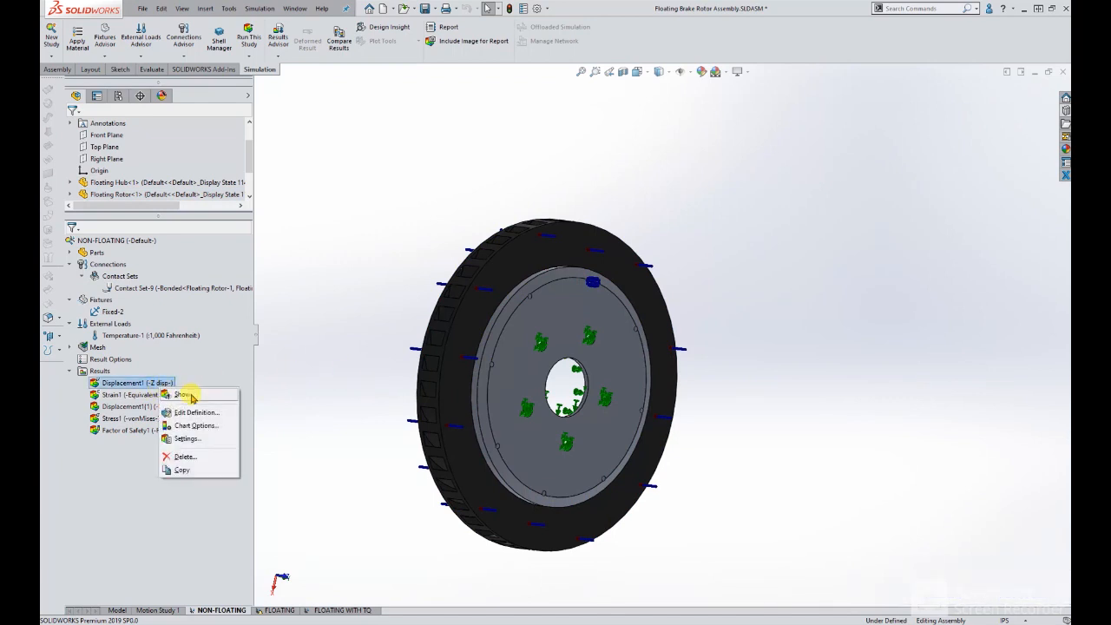
pyautogui.click(190, 396)
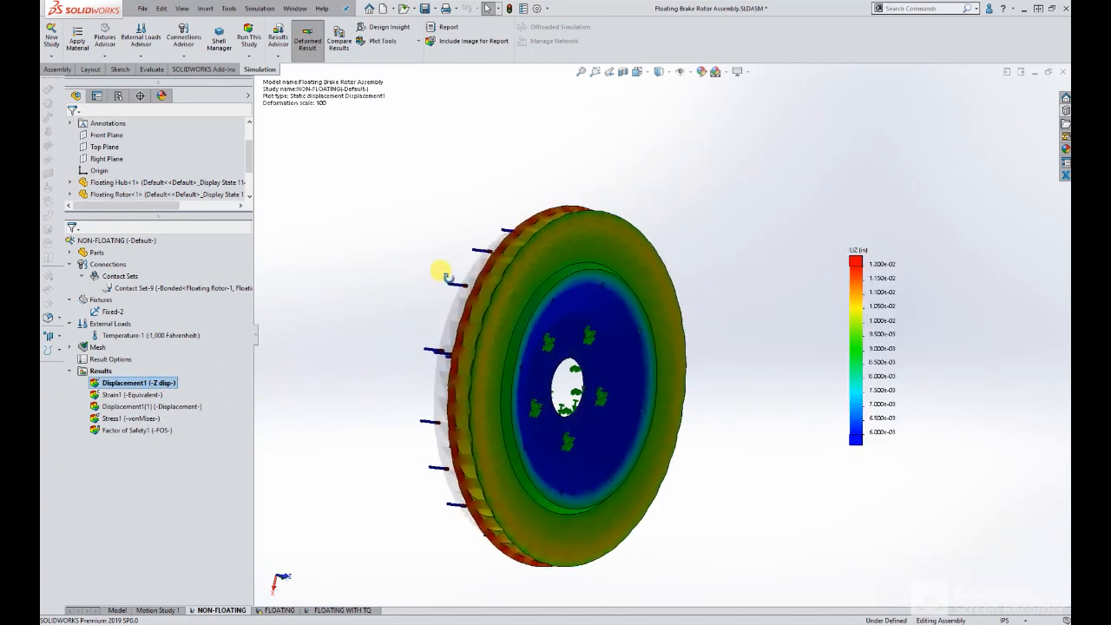
pyautogui.moveTo(443, 276); pyautogui.dragTo(475, 289, button='middle')
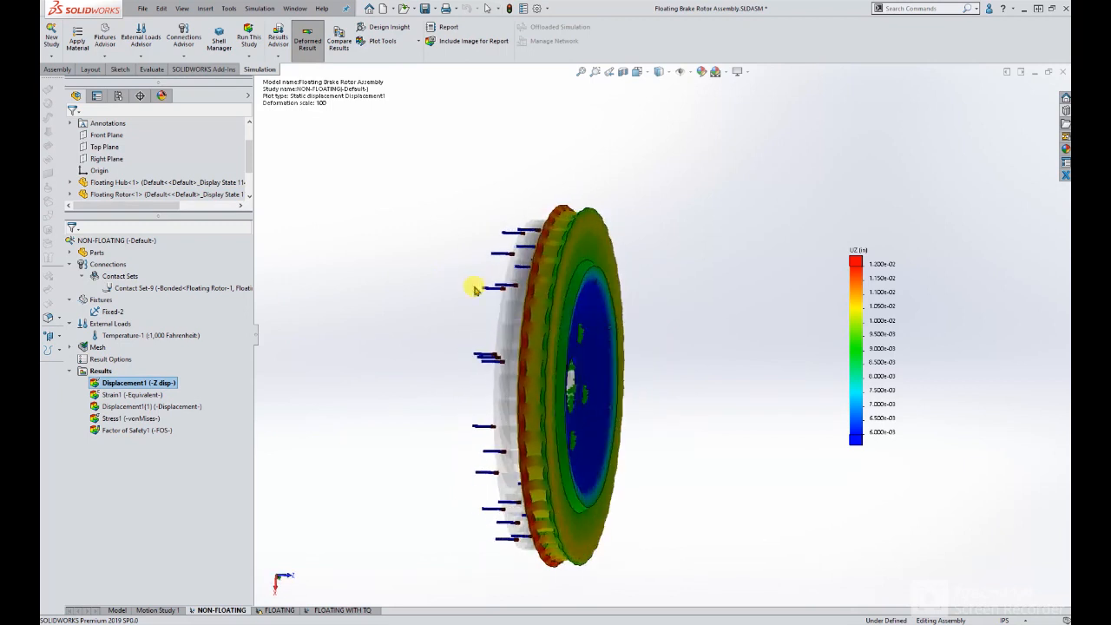
pyautogui.moveTo(625, 389); pyautogui.dragTo(590, 382, button='middle')
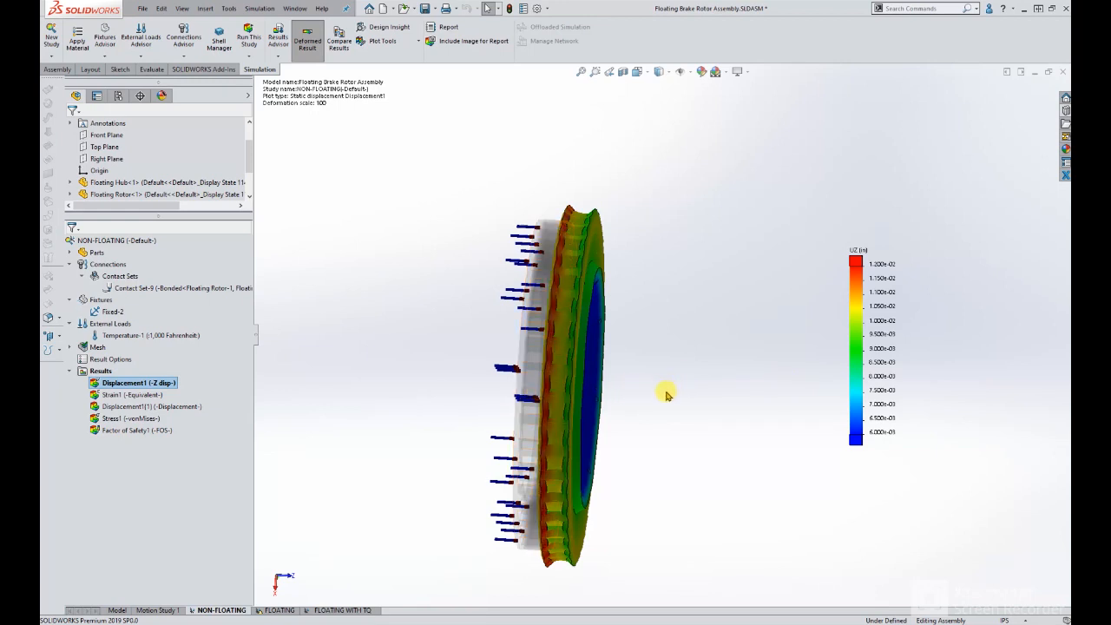
pyautogui.moveTo(666, 395); pyautogui.dragTo(670, 366, button='middle')
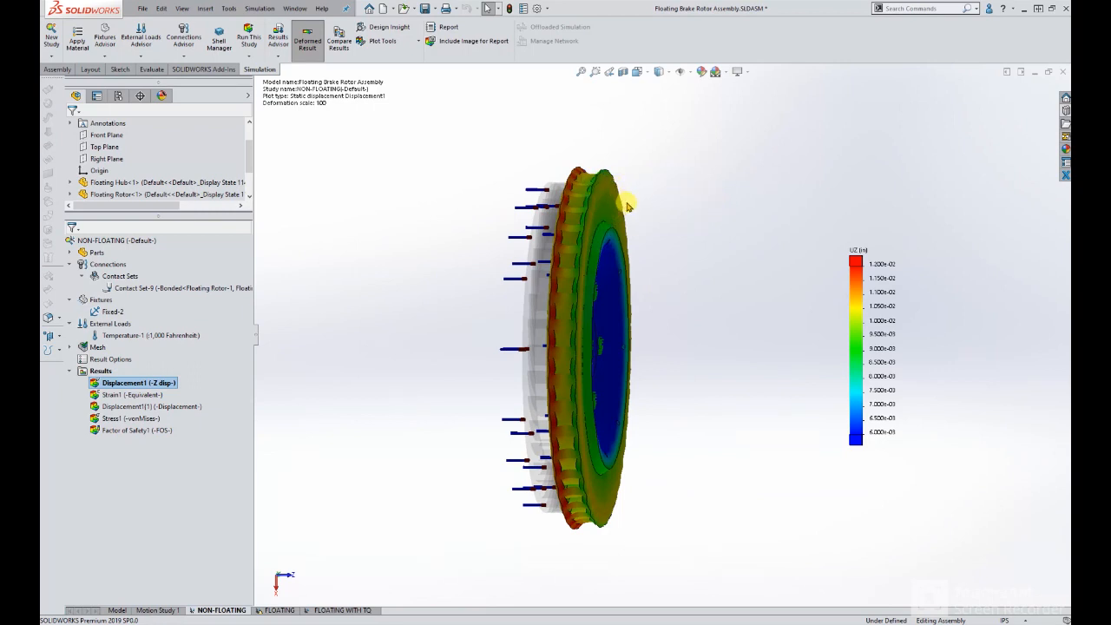
pyautogui.moveTo(627, 199); pyautogui.dragTo(566, 216, button='middle')
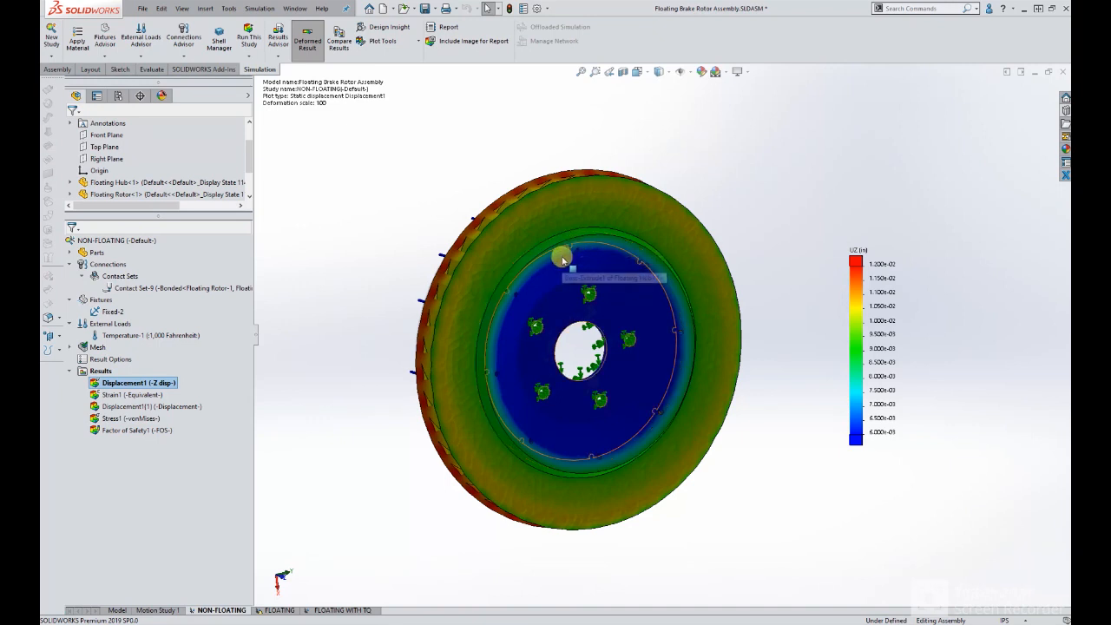
pyautogui.moveTo(591, 240); pyautogui.dragTo(617, 237, button='middle')
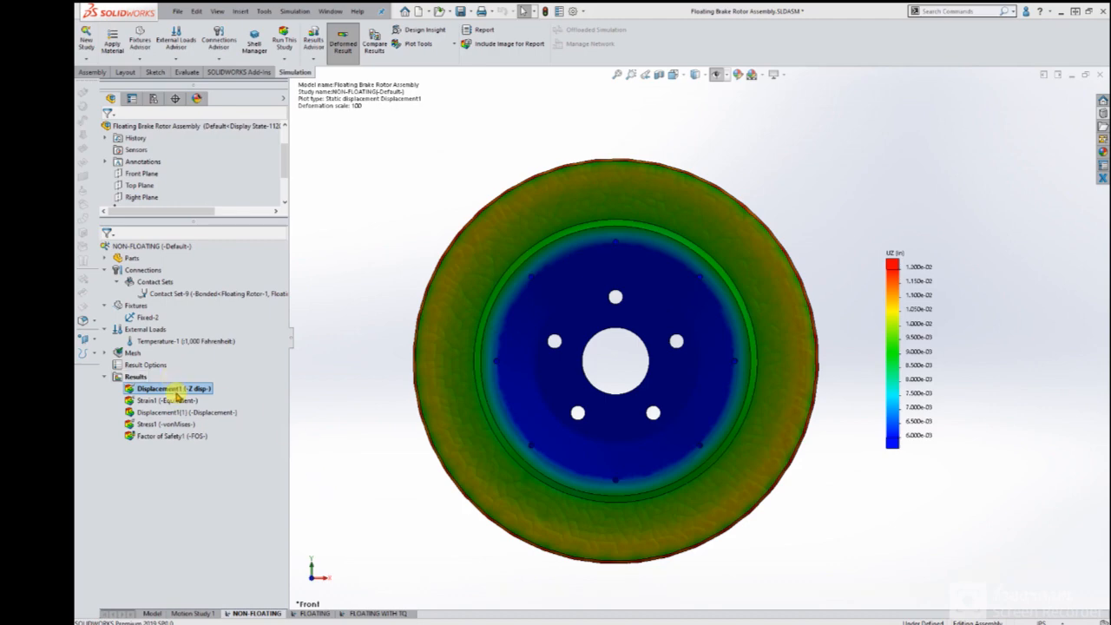
# Probe the Z-displacement plot on selected entities using the rotor's front and back braking faces and review the summary values.
pyautogui.rightClick(180, 394)
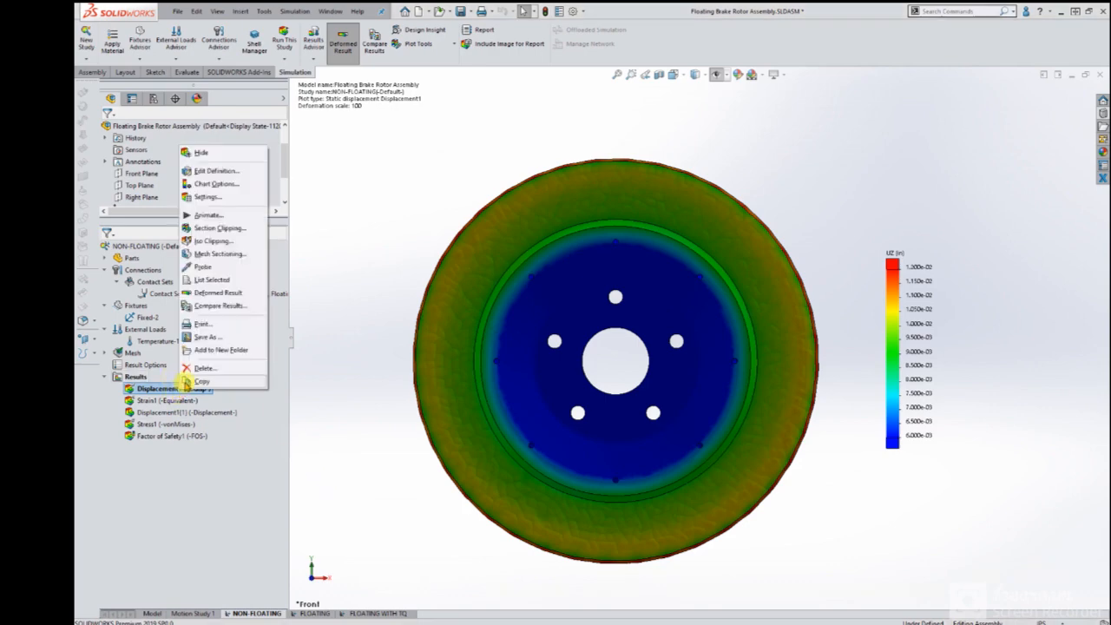
pyautogui.click(231, 268)
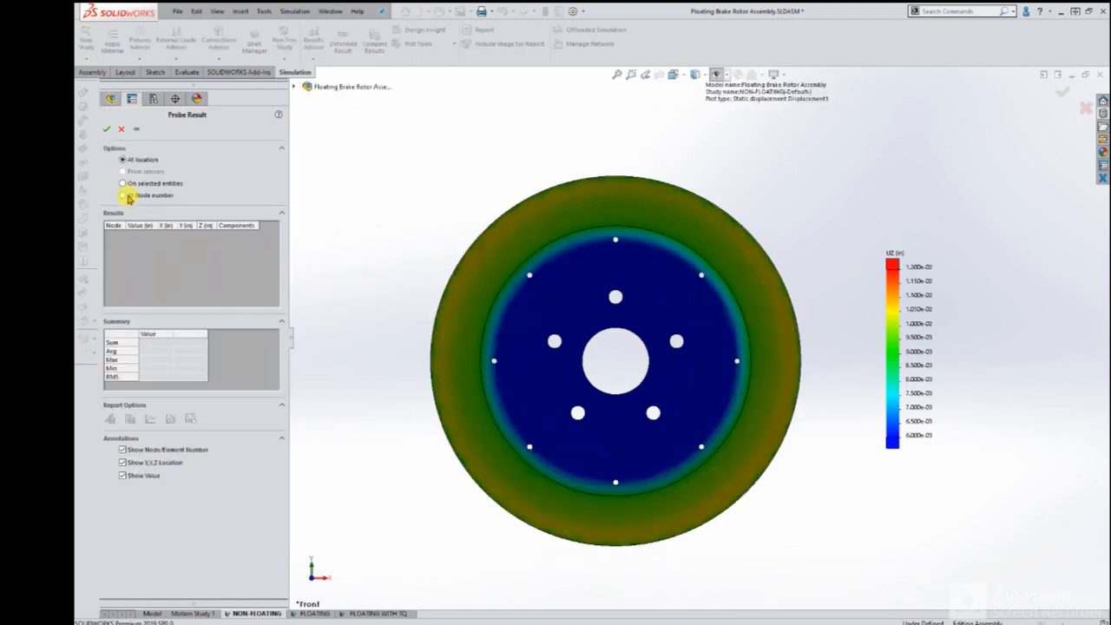
pyautogui.click(126, 184)
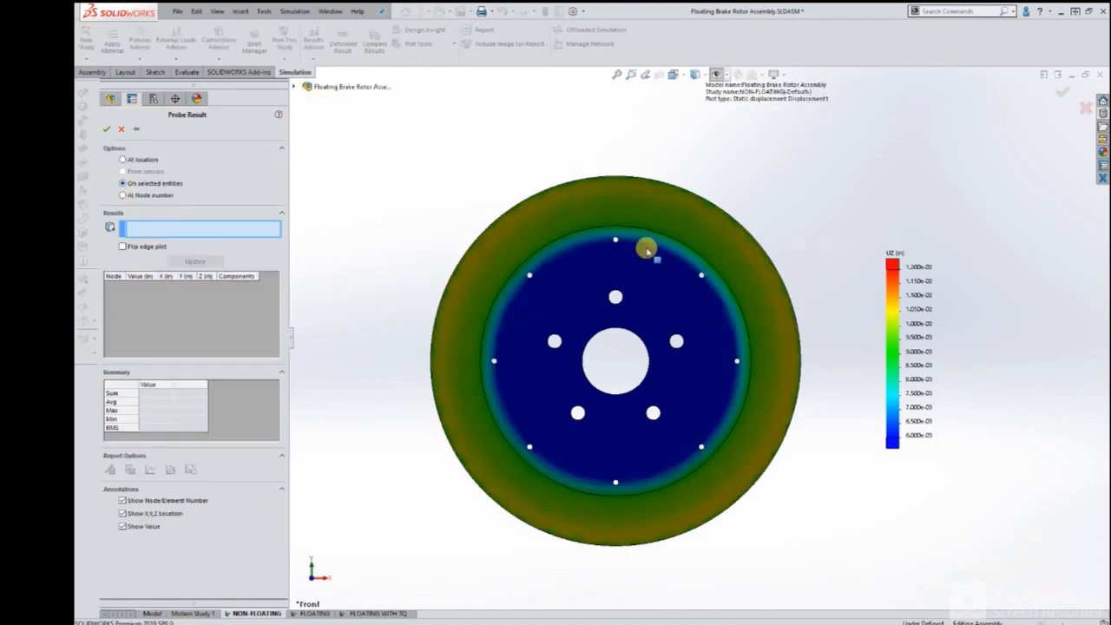
pyautogui.click(715, 242)
pyautogui.moveTo(759, 309); pyautogui.dragTo(593, 254, button='middle')
pyautogui.click(598, 216)
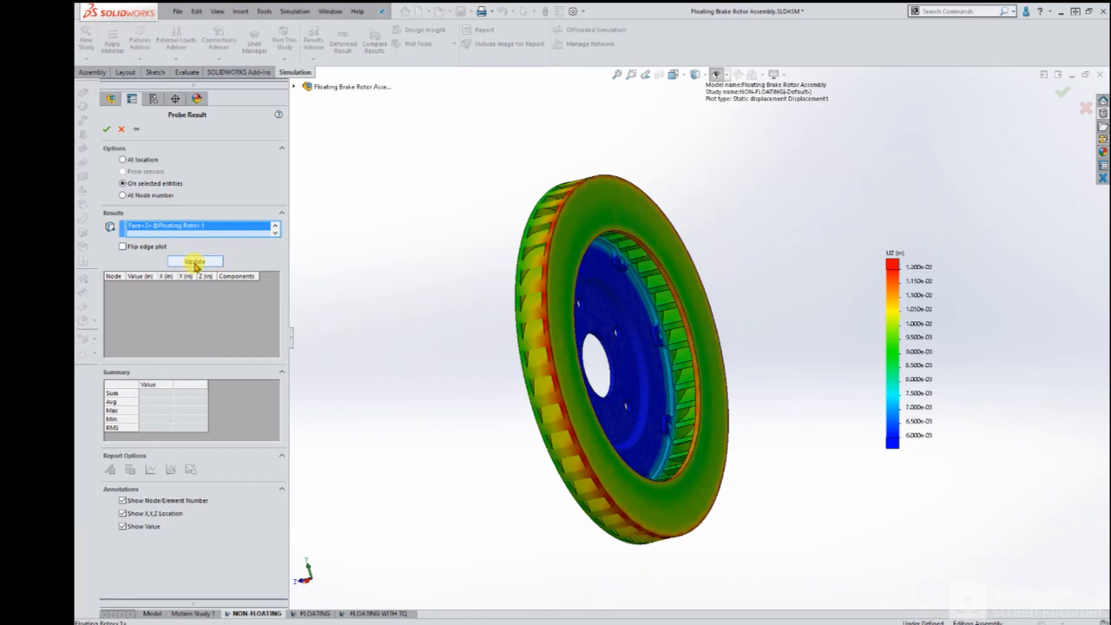
pyautogui.click(195, 262)
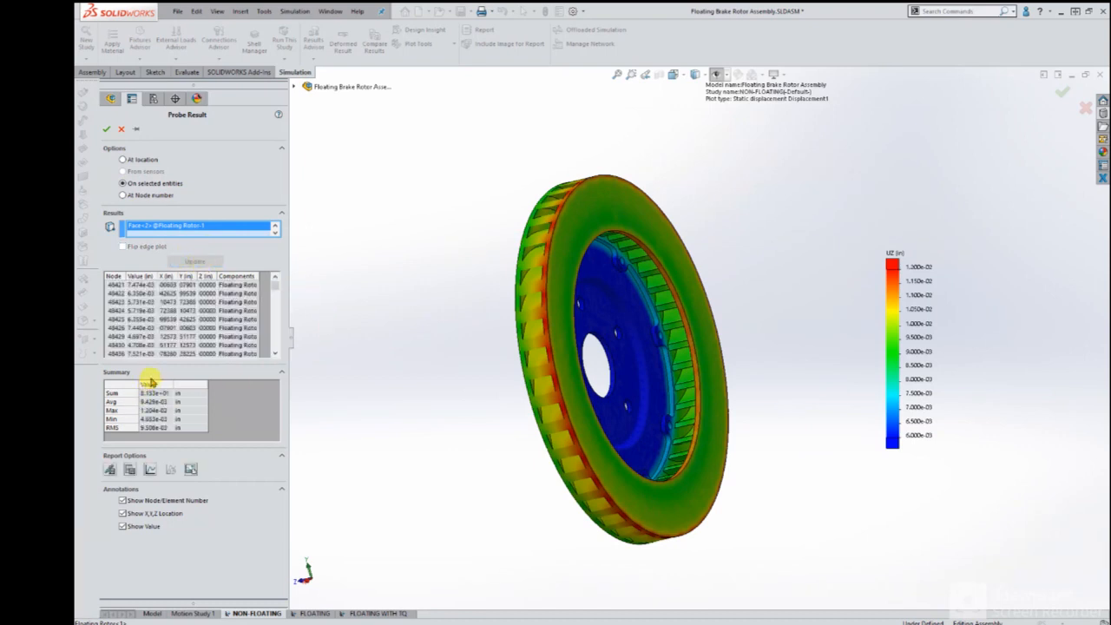
pyautogui.moveTo(506, 402); pyautogui.dragTo(661, 355, button='middle')
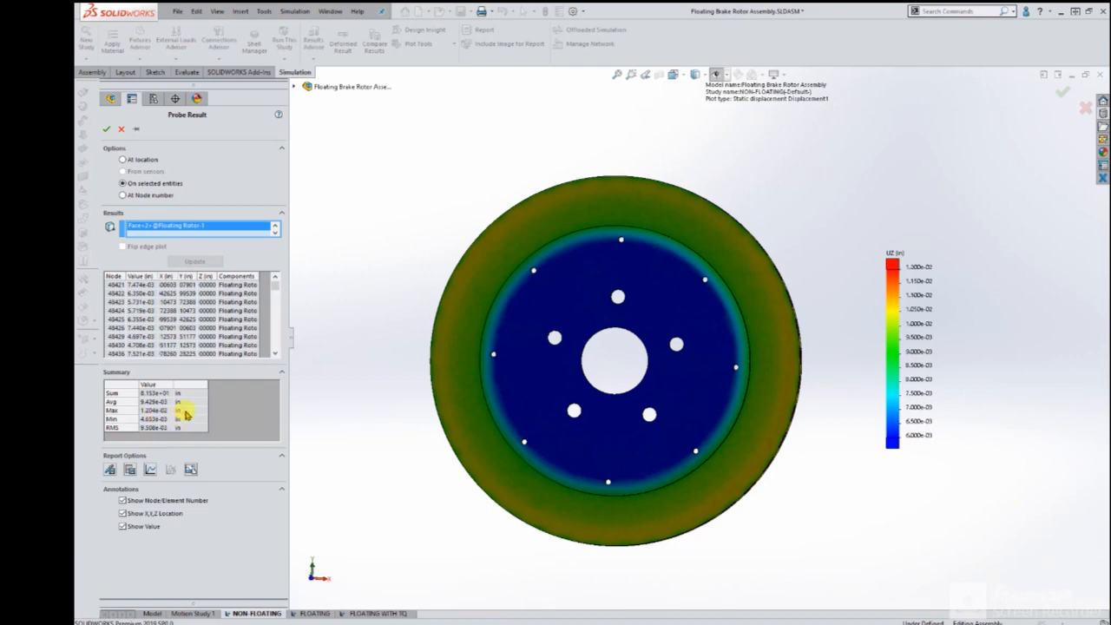
pyautogui.moveTo(343, 364); pyautogui.dragTo(815, 343, button='middle')
pyautogui.hotkey('ctrl', '1')
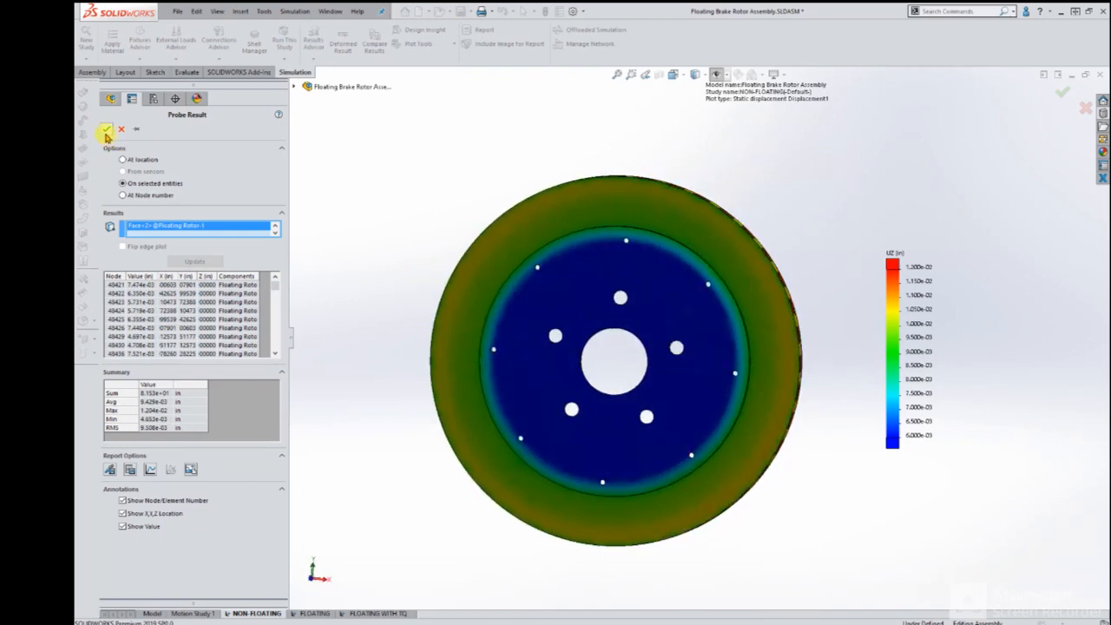
# Close the probe, show the NON-FLOATING study's Displacement1(1) plot, and return to its Z-displacement plot.
pyautogui.press('Escape')
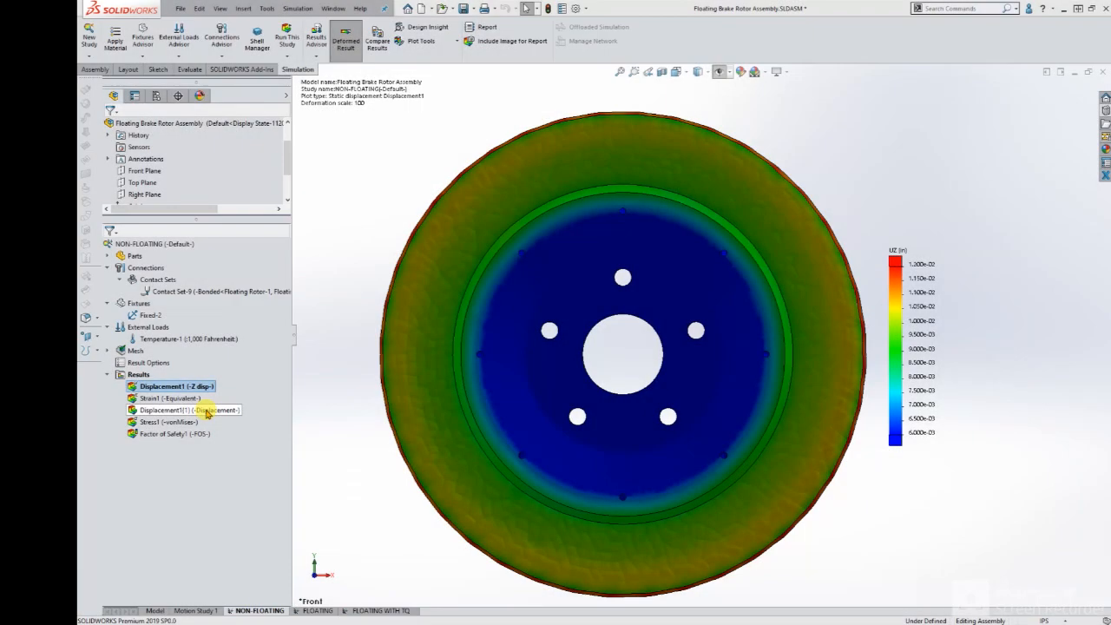
pyautogui.rightClick(207, 413)
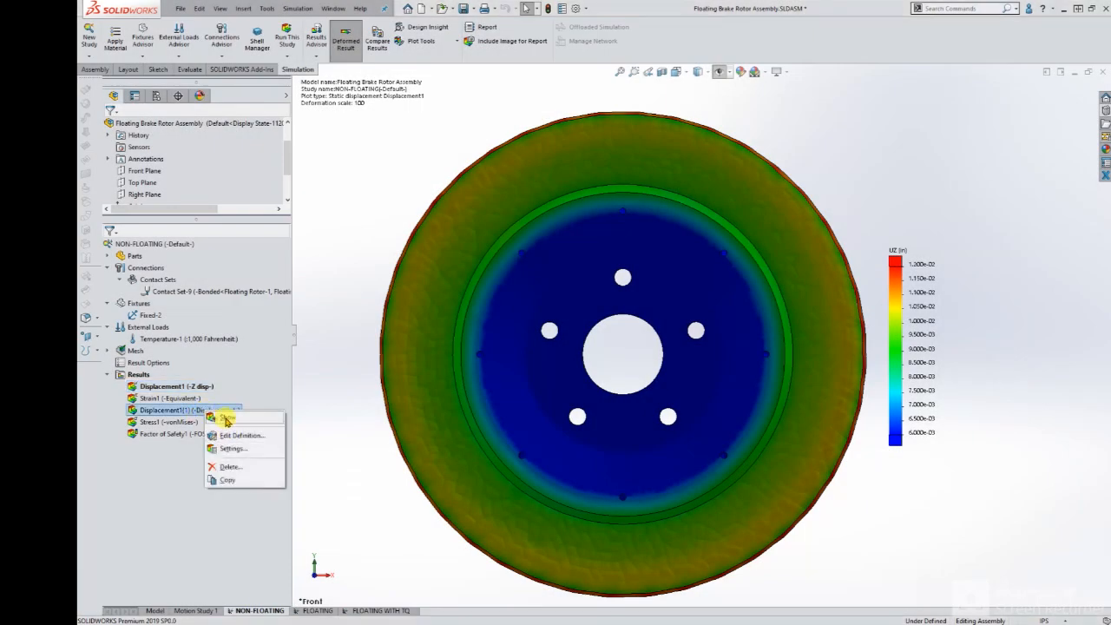
pyautogui.click(224, 416)
pyautogui.rightClick(196, 389)
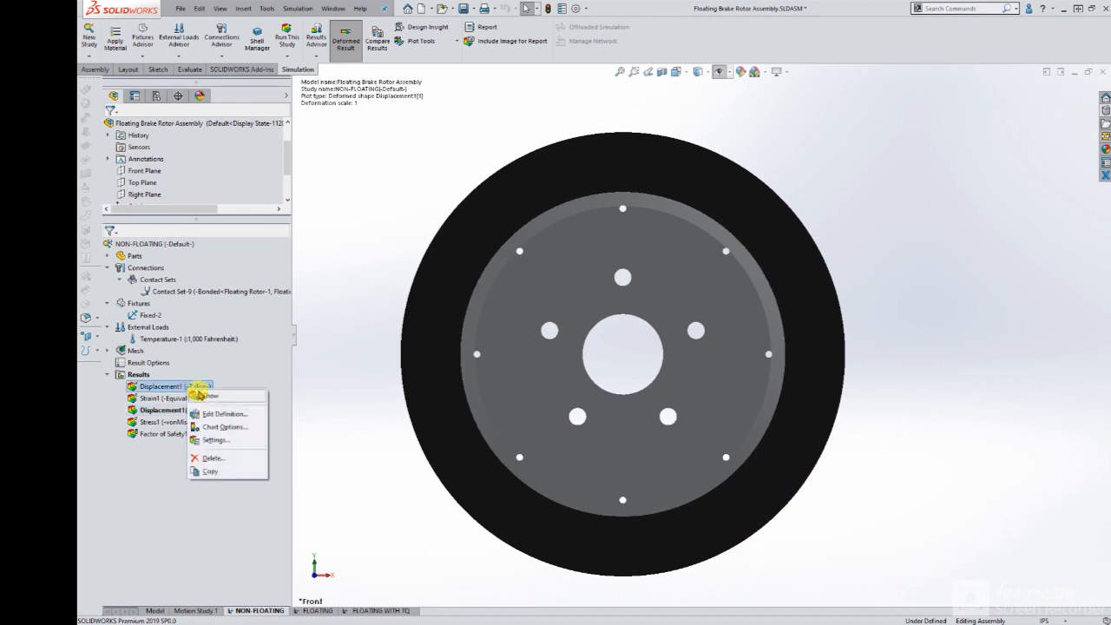
pyautogui.click(210, 397)
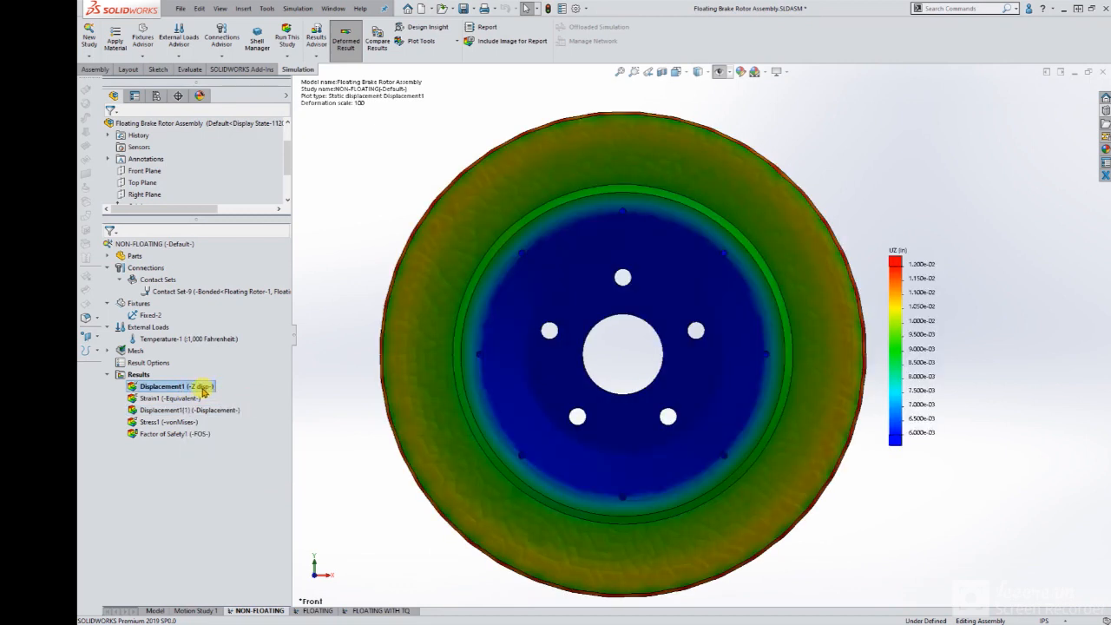
# Probe the NON-FLOATING Z displacement at six locations across the braking face, from its outer edge inward along the horizontal centreline.
pyautogui.rightClick(203, 392)
pyautogui.click(228, 265)
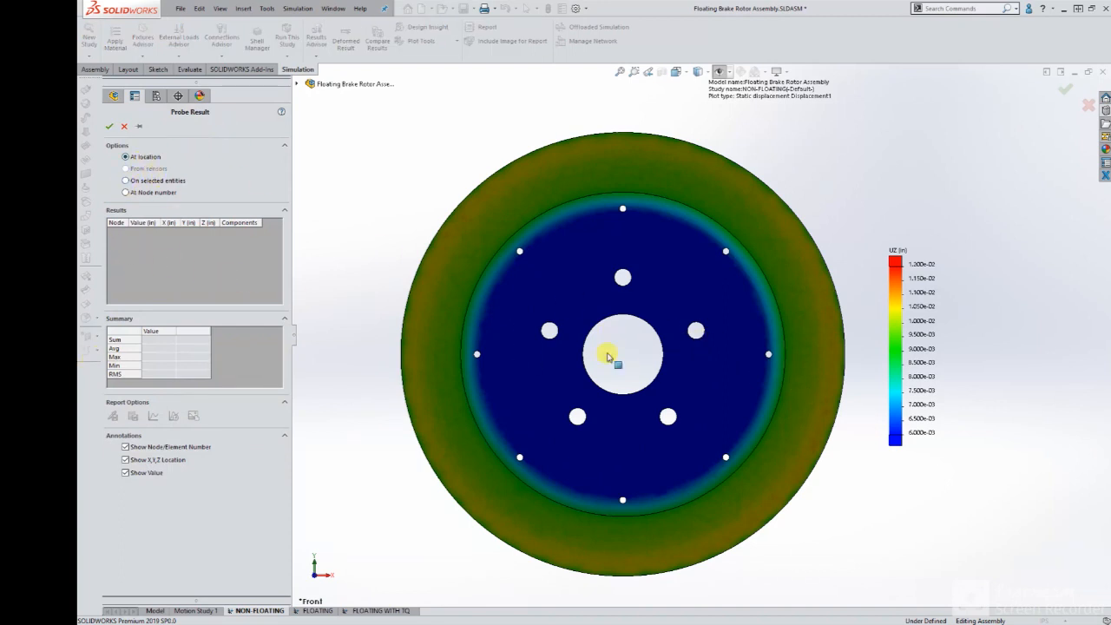
pyautogui.scroll(-3, 838, 352)
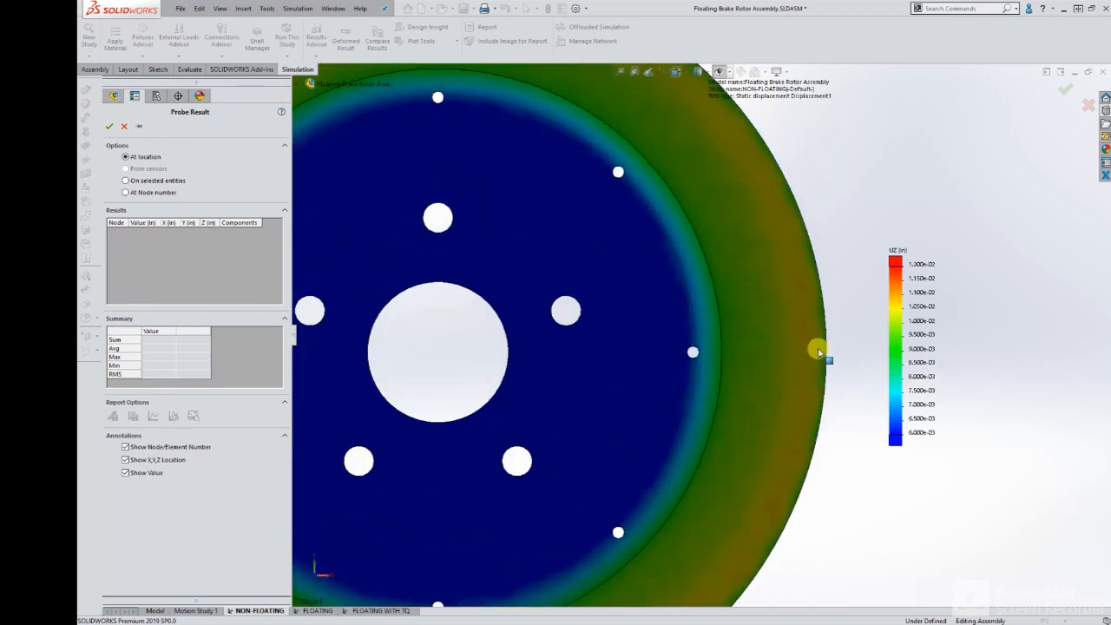
pyautogui.click(824, 350)
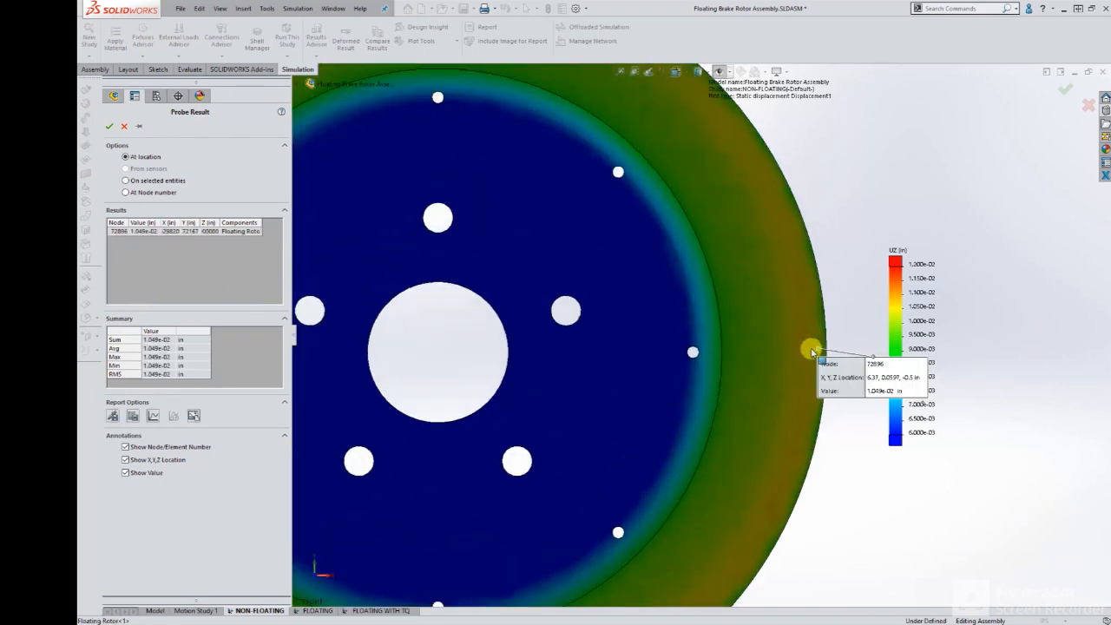
pyautogui.click(802, 356)
pyautogui.click(782, 351)
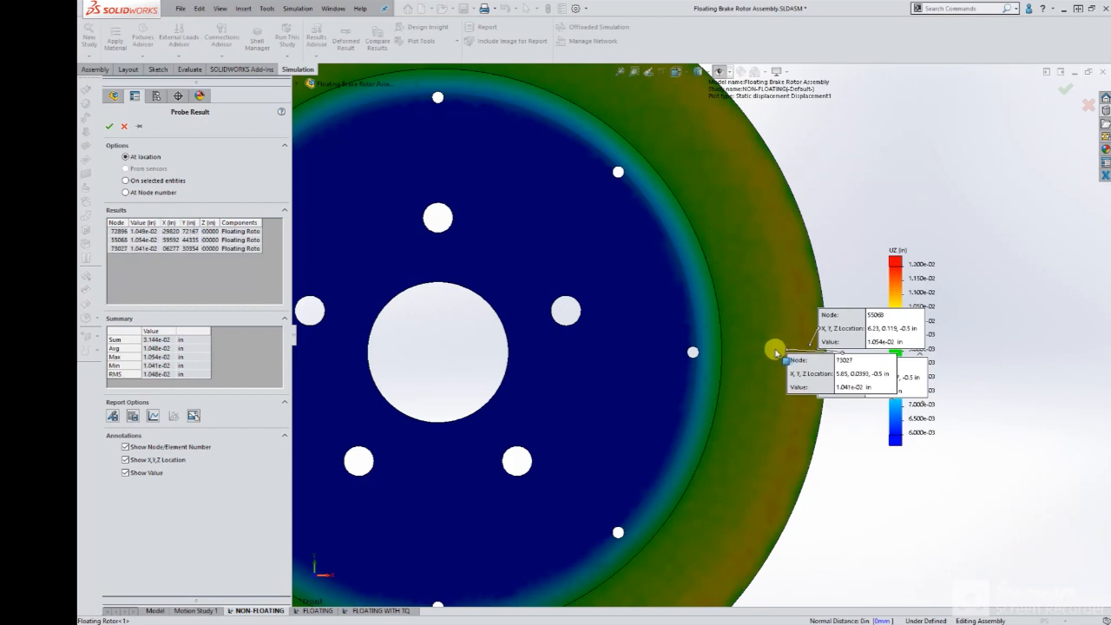
pyautogui.click(772, 350)
pyautogui.click(740, 354)
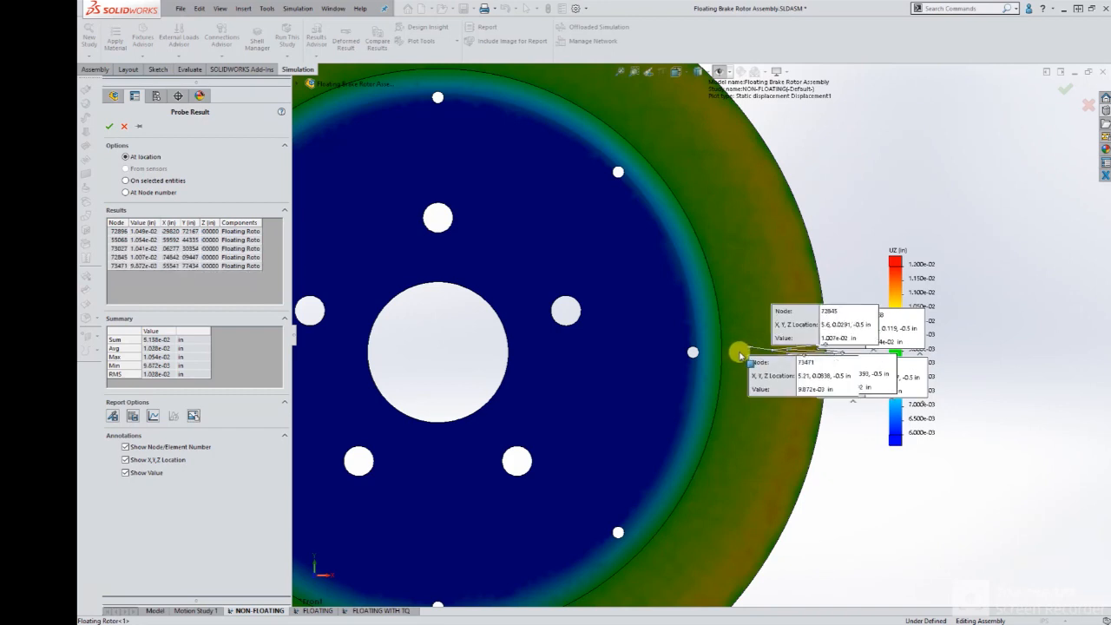
pyautogui.click(737, 353)
# Arrange the six probe callouts in a vertical column beside the rotor, ordered from outermost to innermost, review them, and close the probe.
pyautogui.scroll(4, 799, 366)
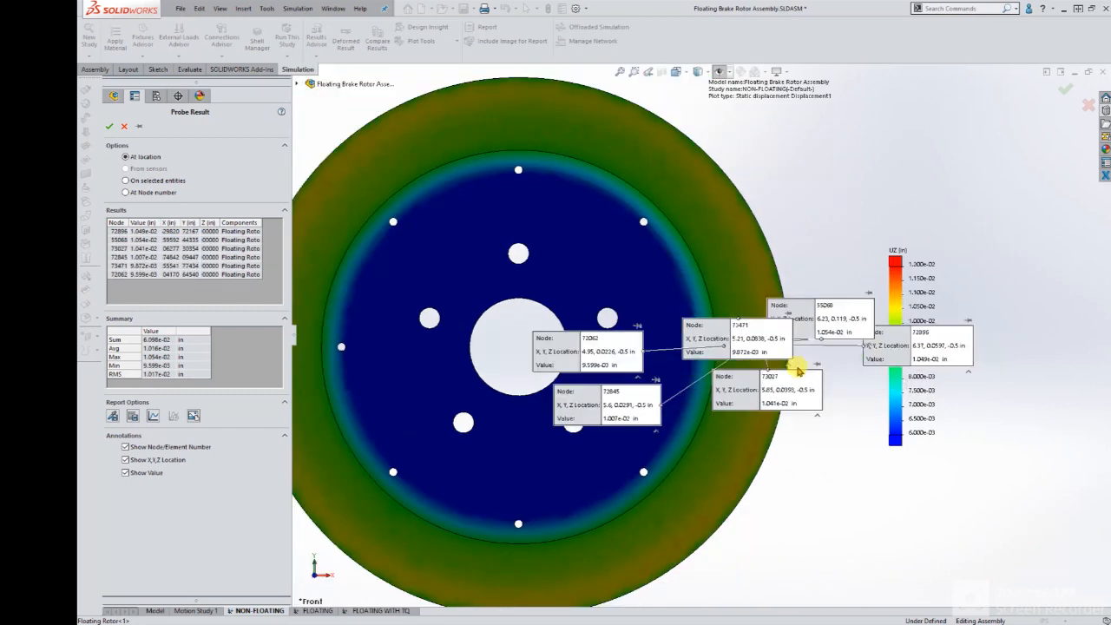
pyautogui.scroll(-2, 700, 442)
pyautogui.moveTo(868, 369); pyautogui.dragTo(798, 237)
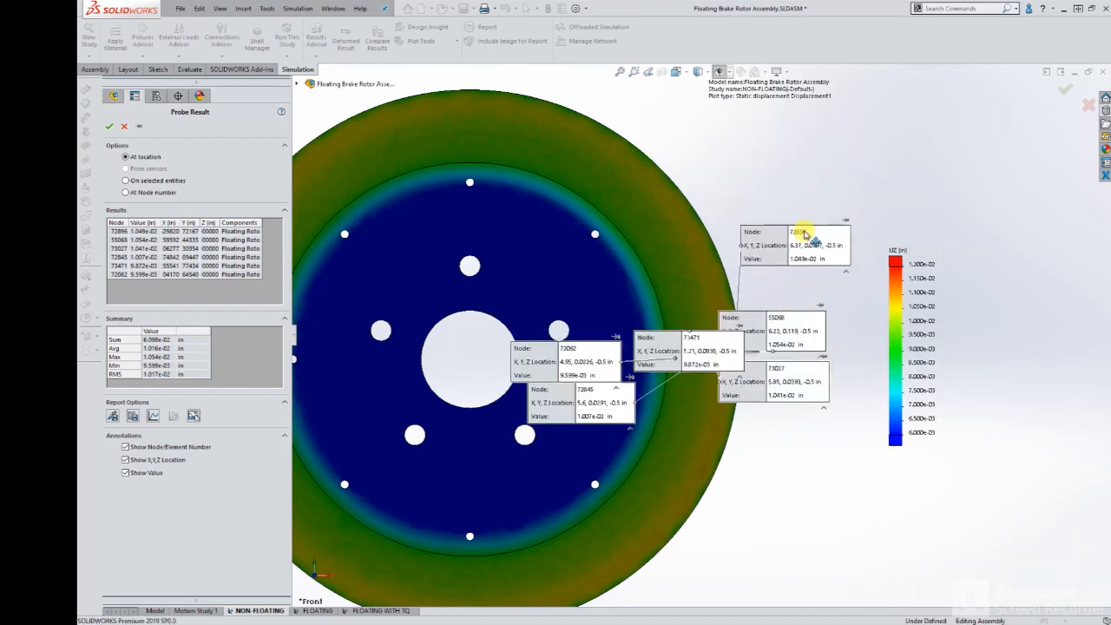
pyautogui.moveTo(799, 315); pyautogui.dragTo(817, 281)
pyautogui.moveTo(793, 396); pyautogui.dragTo(806, 406)
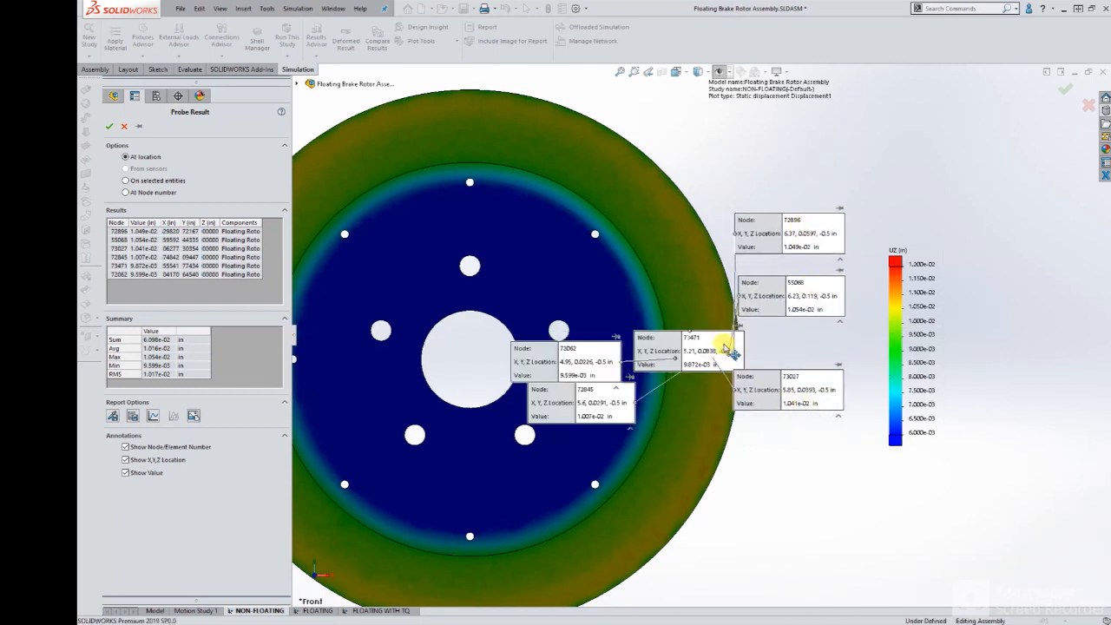
pyautogui.moveTo(665, 355); pyautogui.dragTo(799, 454)
pyautogui.moveTo(590, 404); pyautogui.dragTo(805, 340)
pyautogui.moveTo(796, 296); pyautogui.dragTo(793, 277)
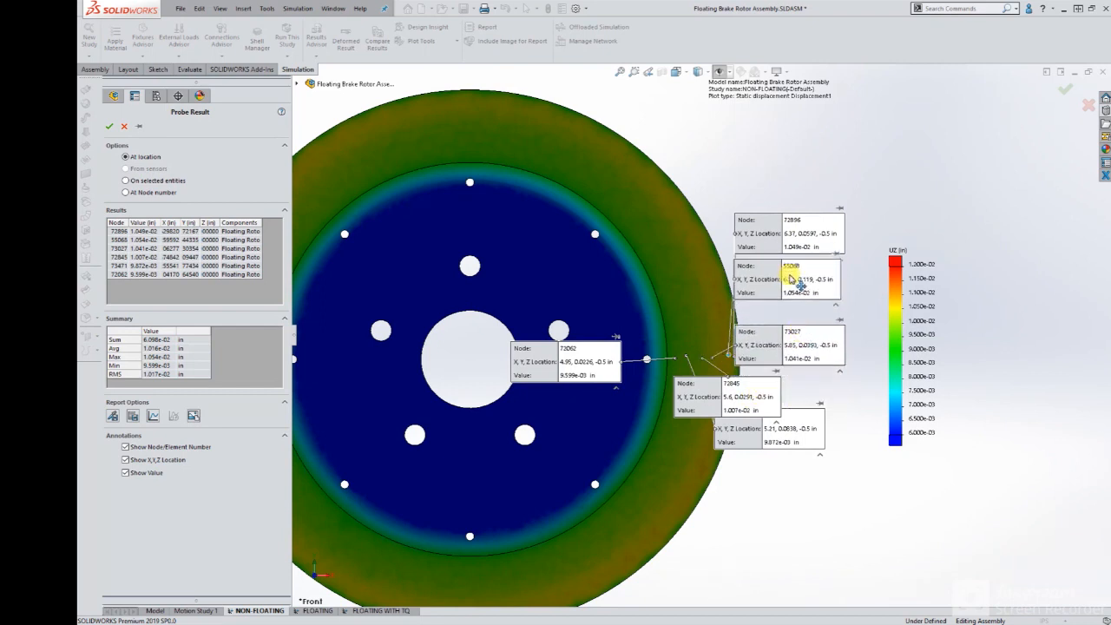
pyautogui.moveTo(798, 354); pyautogui.dragTo(800, 338)
pyautogui.moveTo(762, 398); pyautogui.dragTo(806, 377)
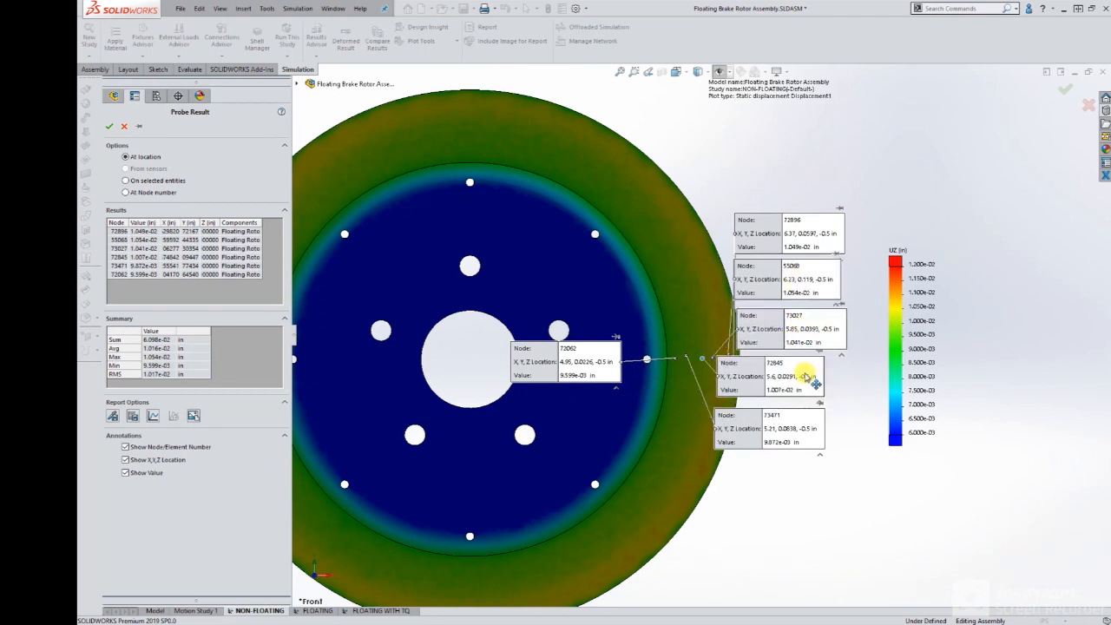
pyautogui.moveTo(780, 429); pyautogui.dragTo(802, 426)
pyautogui.moveTo(782, 382); pyautogui.dragTo(794, 383)
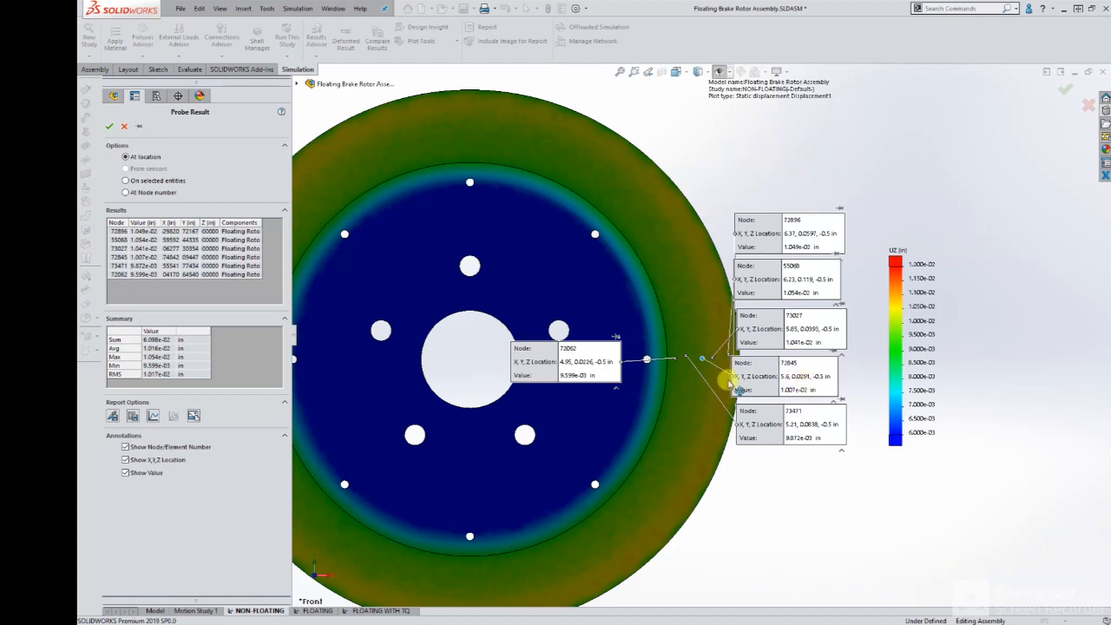
pyautogui.moveTo(571, 367); pyautogui.dragTo(792, 472)
pyautogui.moveTo(830, 515); pyautogui.dragTo(825, 518)
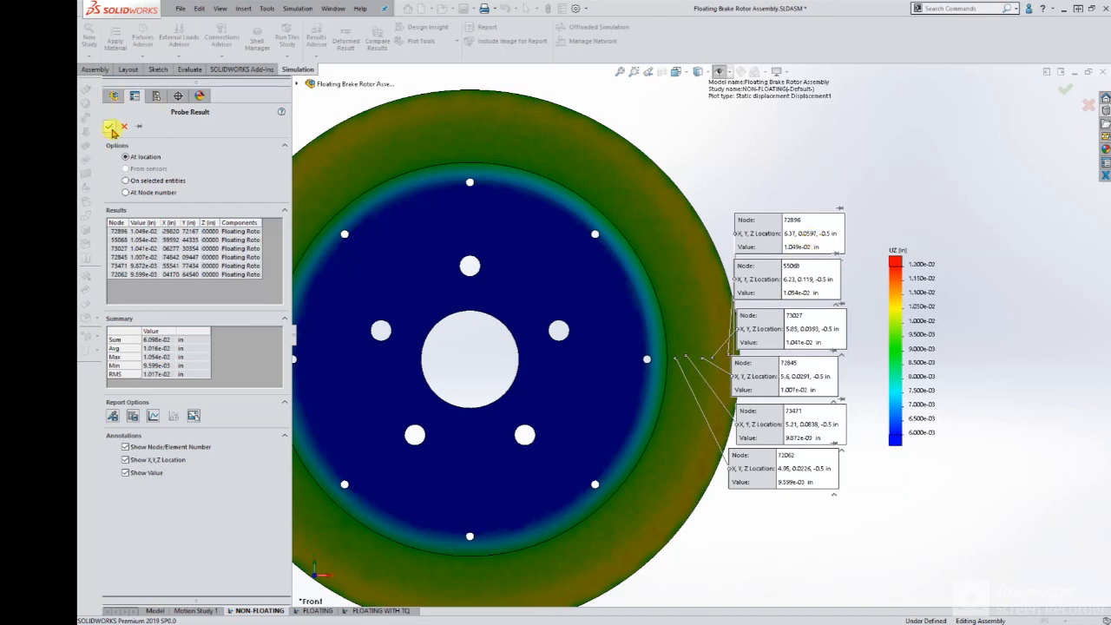
pyautogui.click(111, 129)
# Probe the FLOATING study's Z-displacement plot on selected entities using the rotor's front and back braking faces and review the summary values.
pyautogui.click(345, 39)
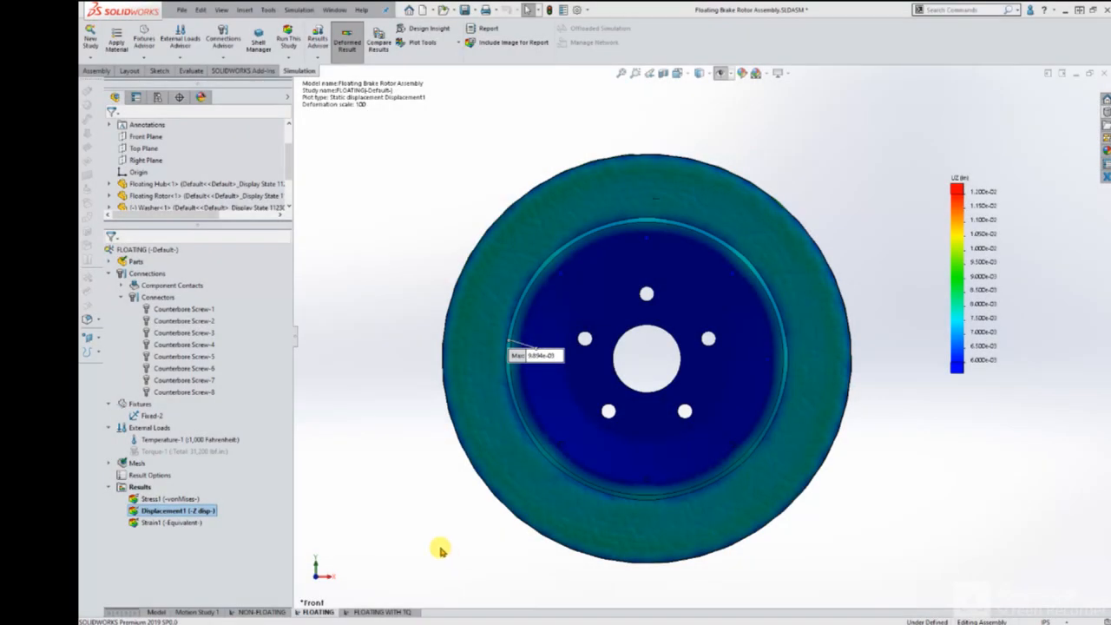
pyautogui.rightClick(205, 510)
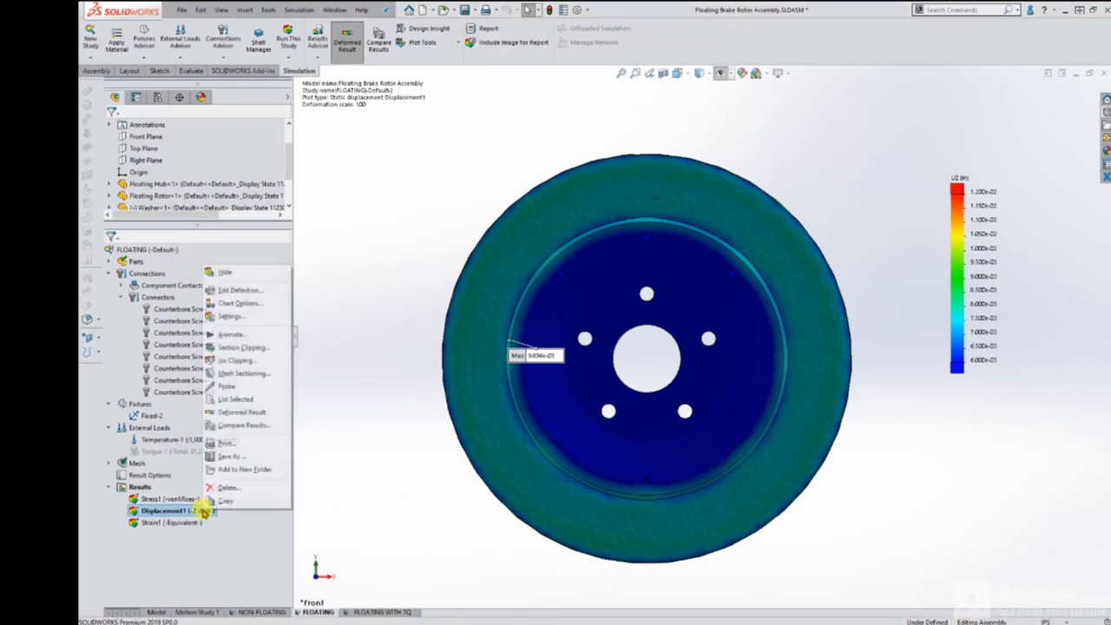
pyautogui.click(243, 385)
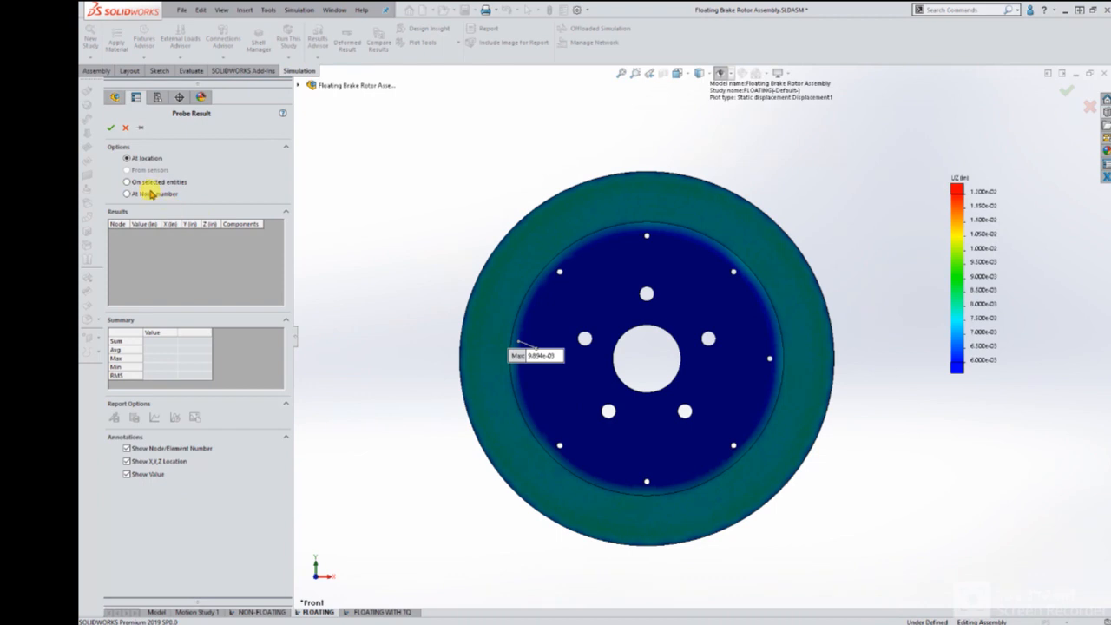
pyautogui.click(149, 181)
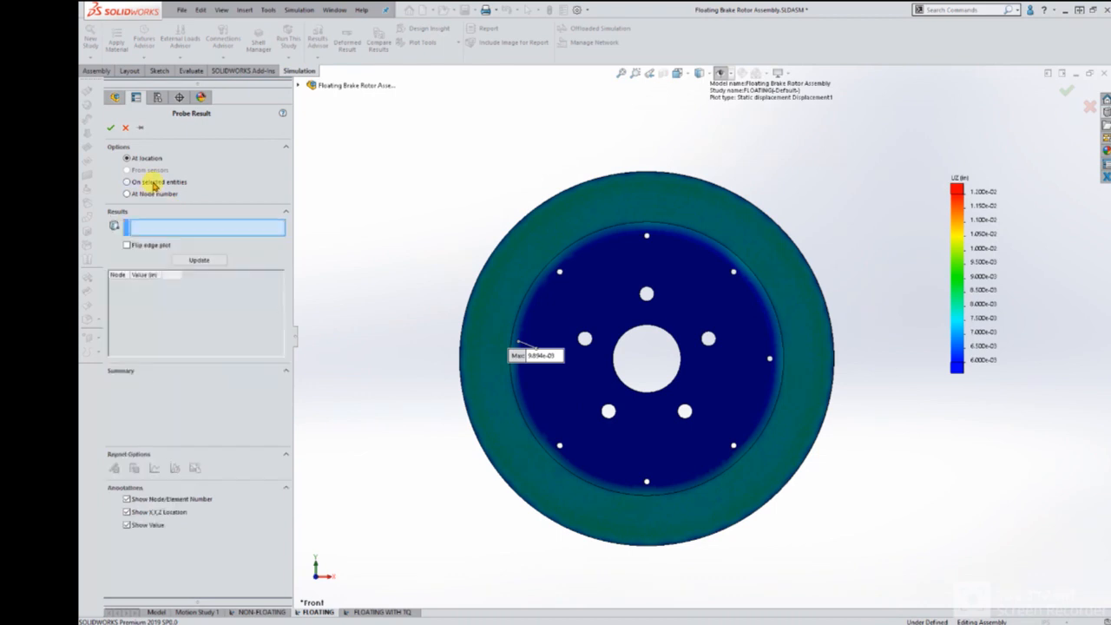
pyautogui.click(797, 304)
pyautogui.moveTo(799, 324); pyautogui.dragTo(596, 216, button='middle')
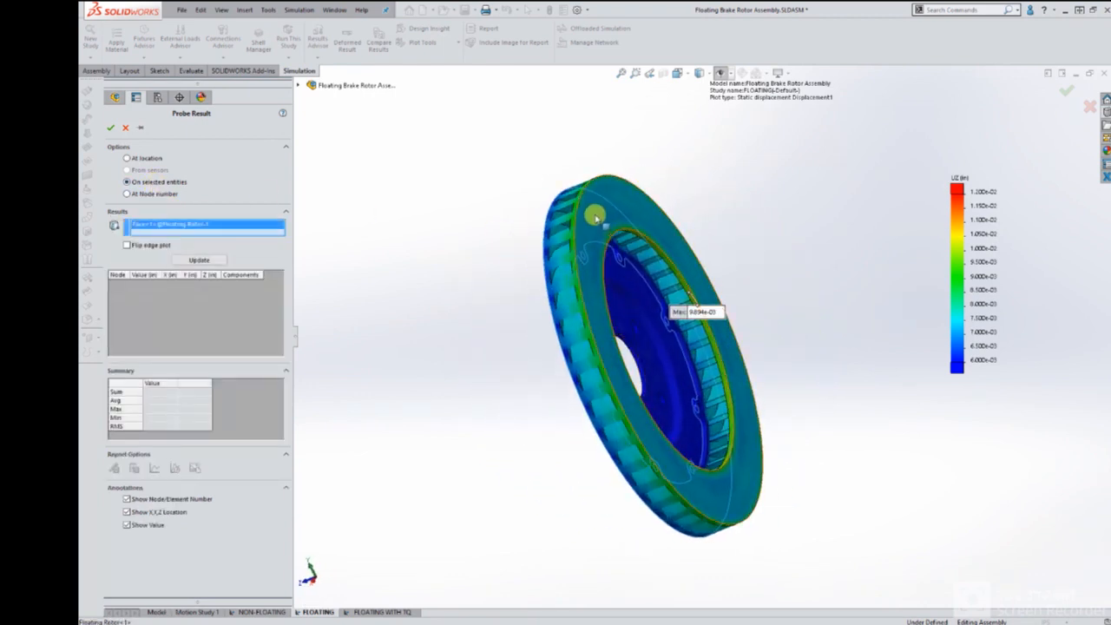
pyautogui.click(217, 264)
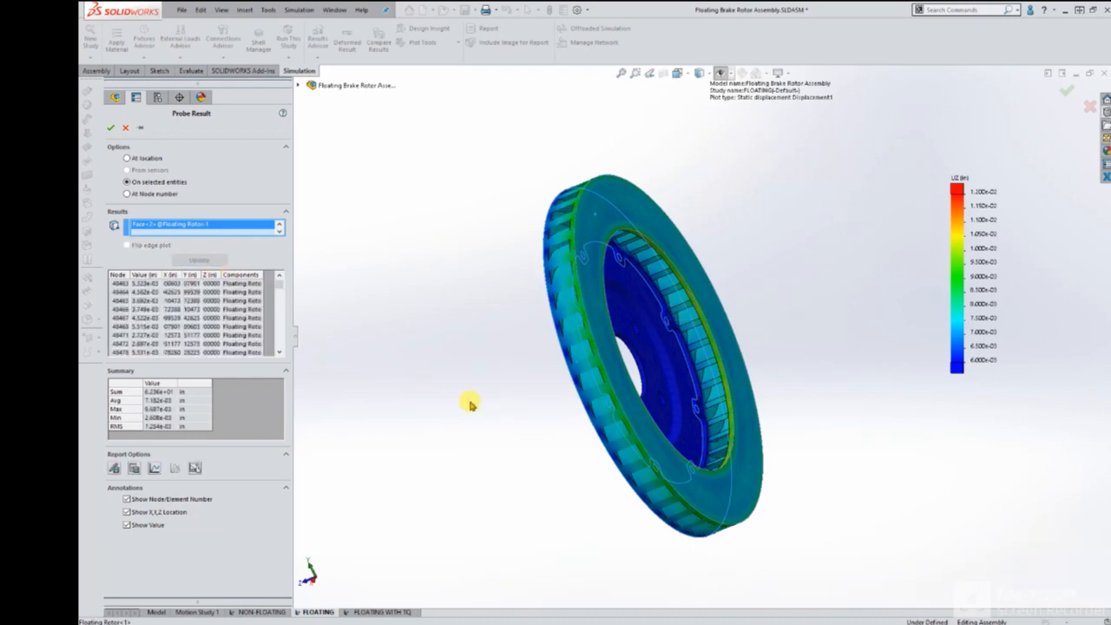
pyautogui.moveTo(573, 440); pyautogui.dragTo(550, 380, button='middle')
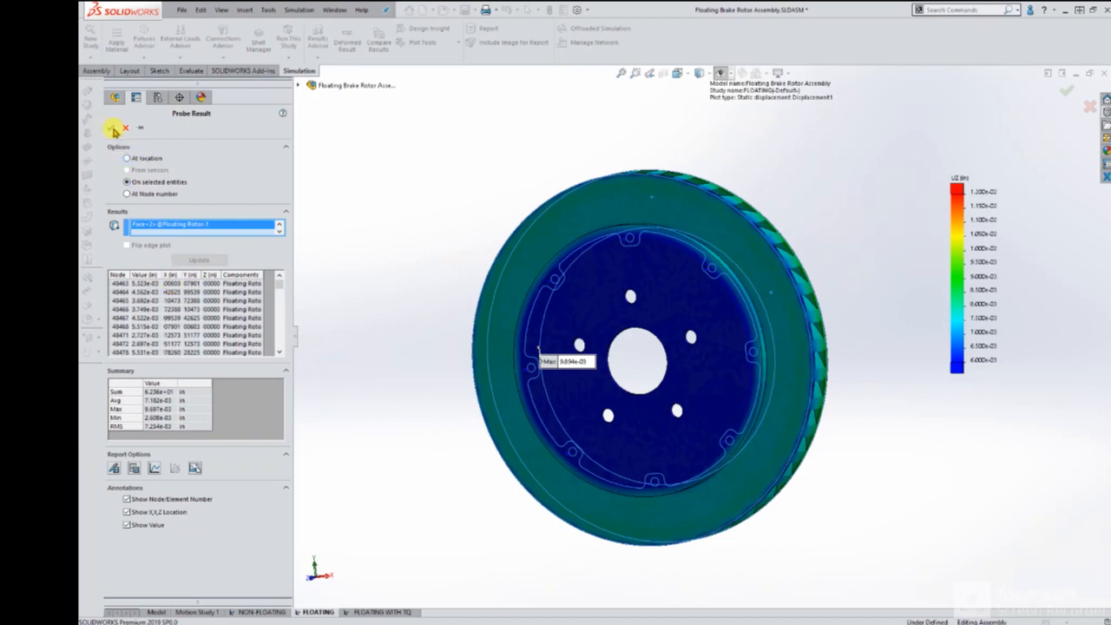
pyautogui.click(114, 130)
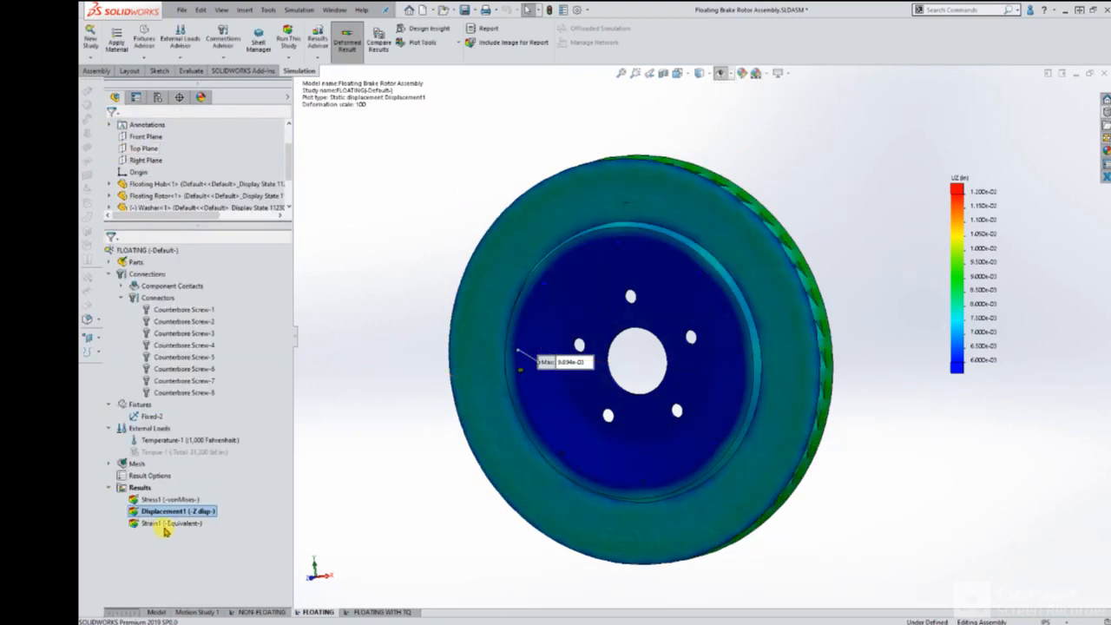
# Probe the FLOATING Z displacement in front view at seven locations across the braking face, from its outer edge to its inner edge.
pyautogui.rightClick(165, 531)
pyautogui.click(206, 387)
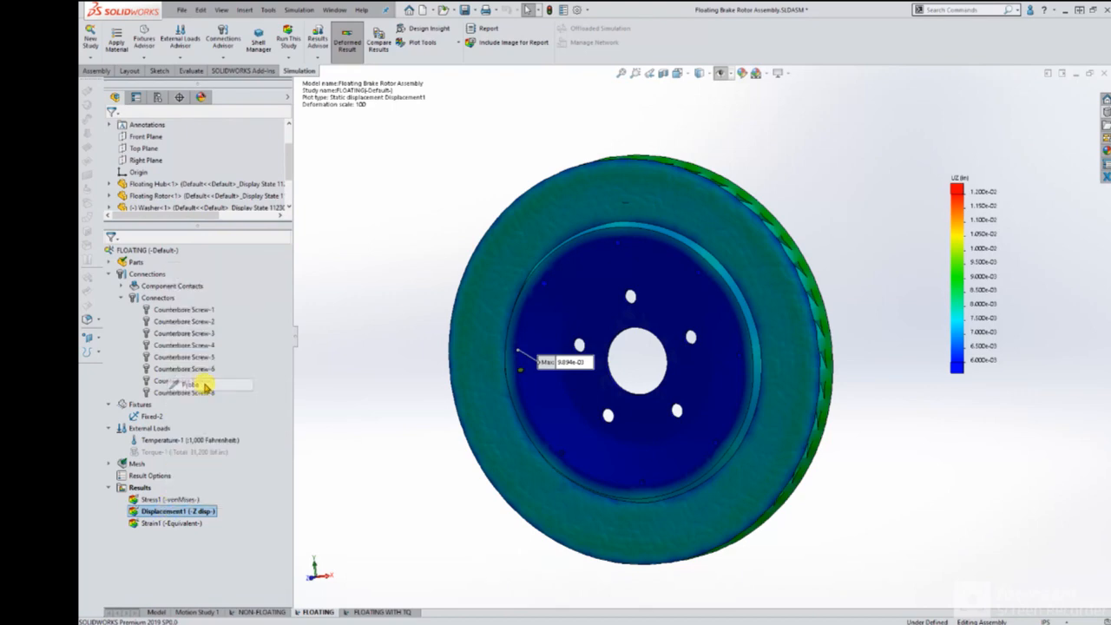
pyautogui.click(678, 73)
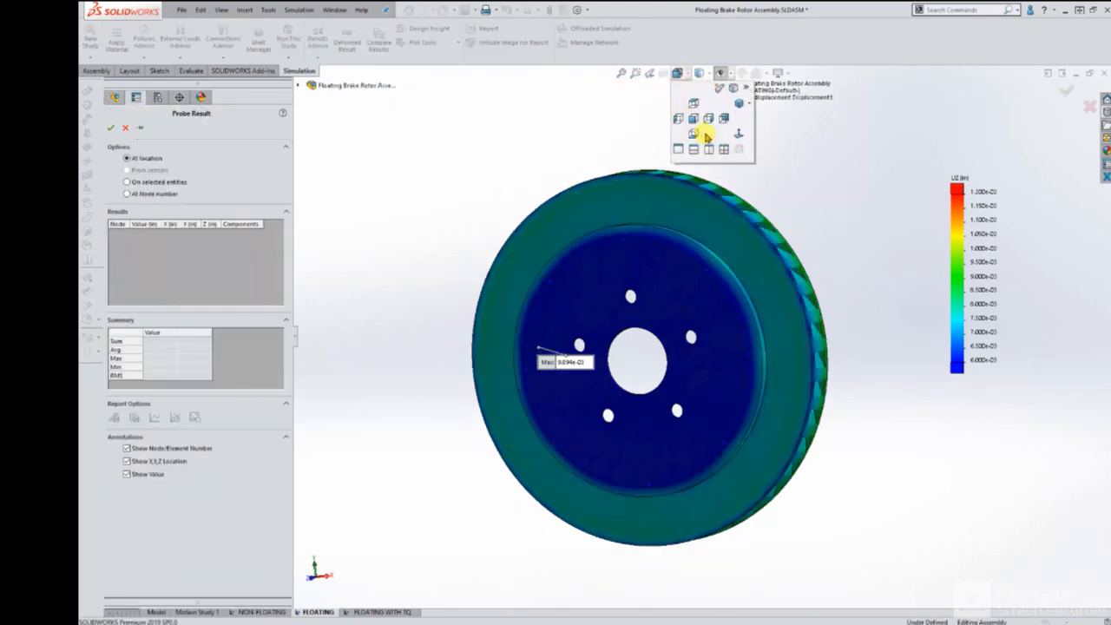
pyautogui.click(707, 135)
pyautogui.scroll(-5, 905, 320)
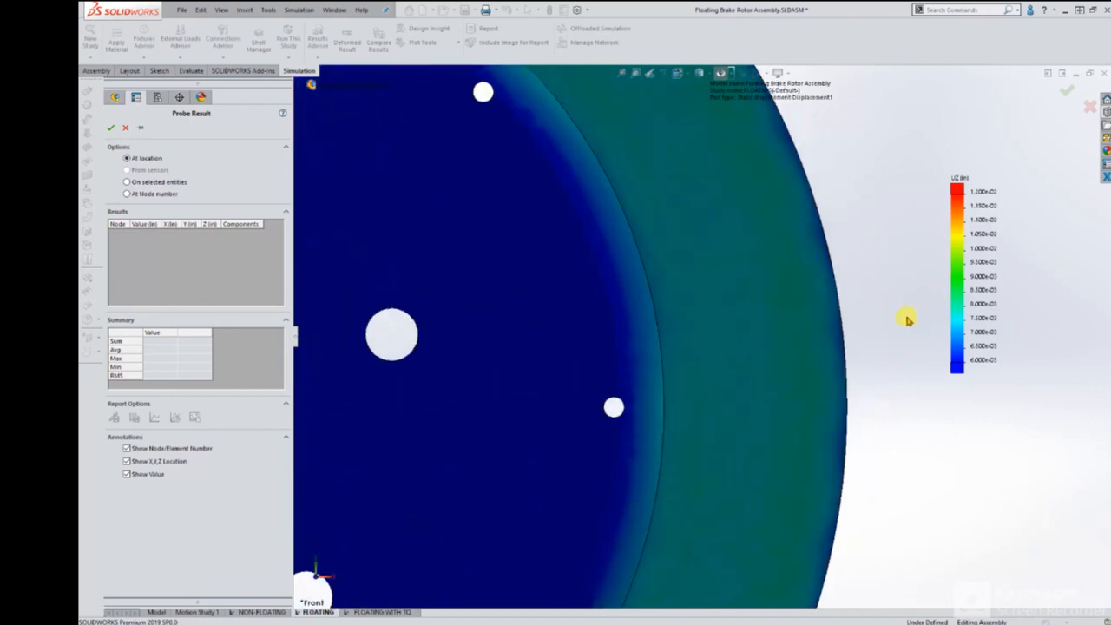
pyautogui.keyDown('ctrl'); pyautogui.moveTo(853, 356); pyautogui.dragTo(807, 364, button='middle'); pyautogui.keyUp('ctrl')
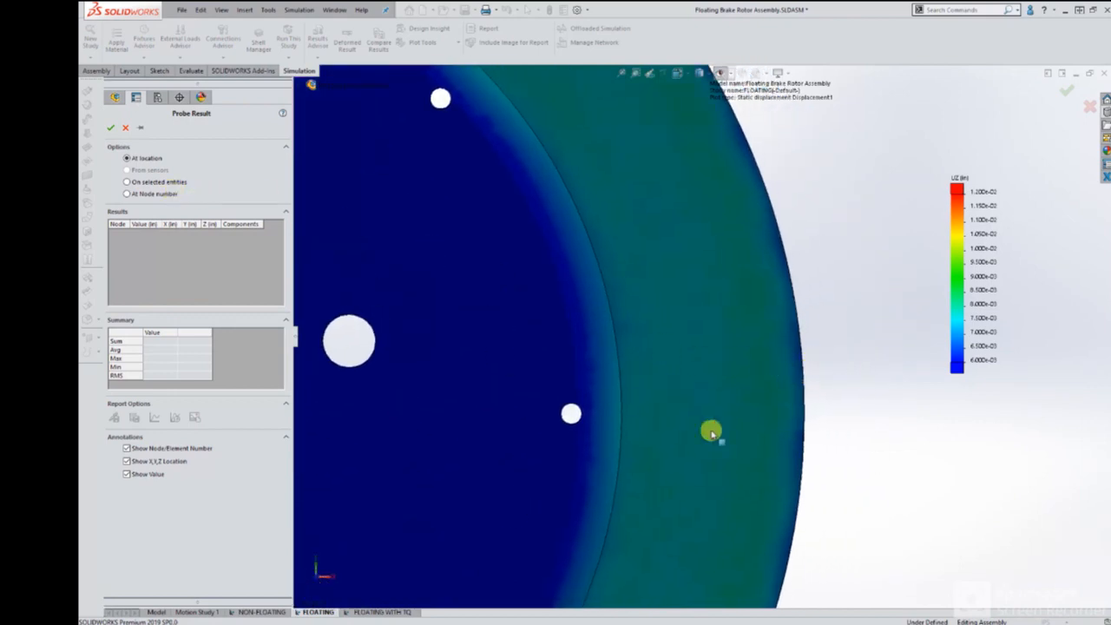
pyautogui.click(782, 380)
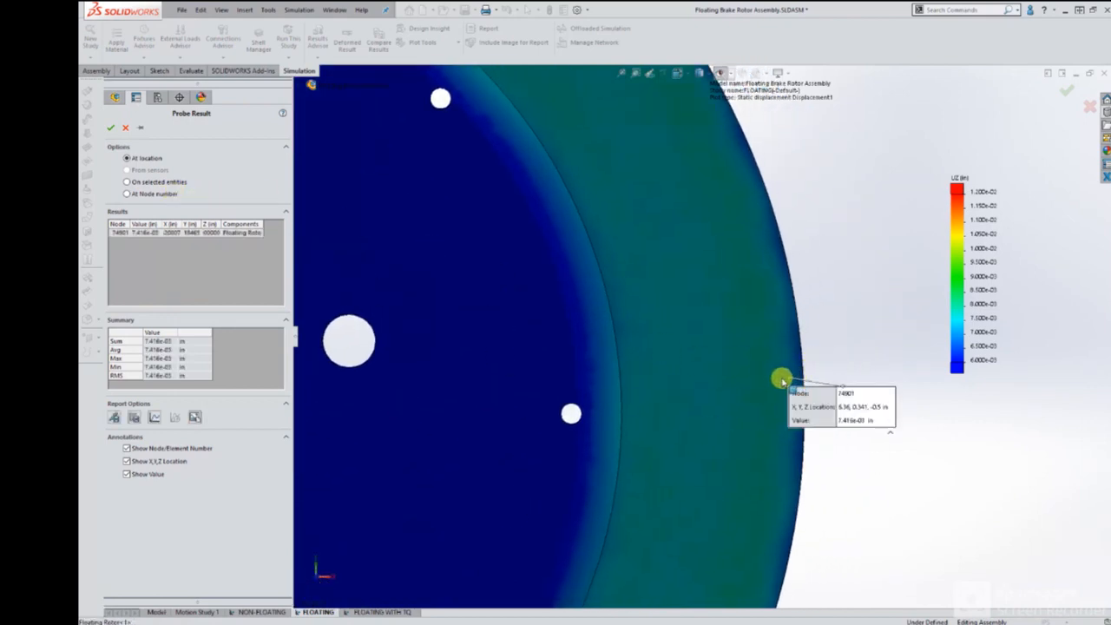
pyautogui.click(759, 388)
pyautogui.click(744, 382)
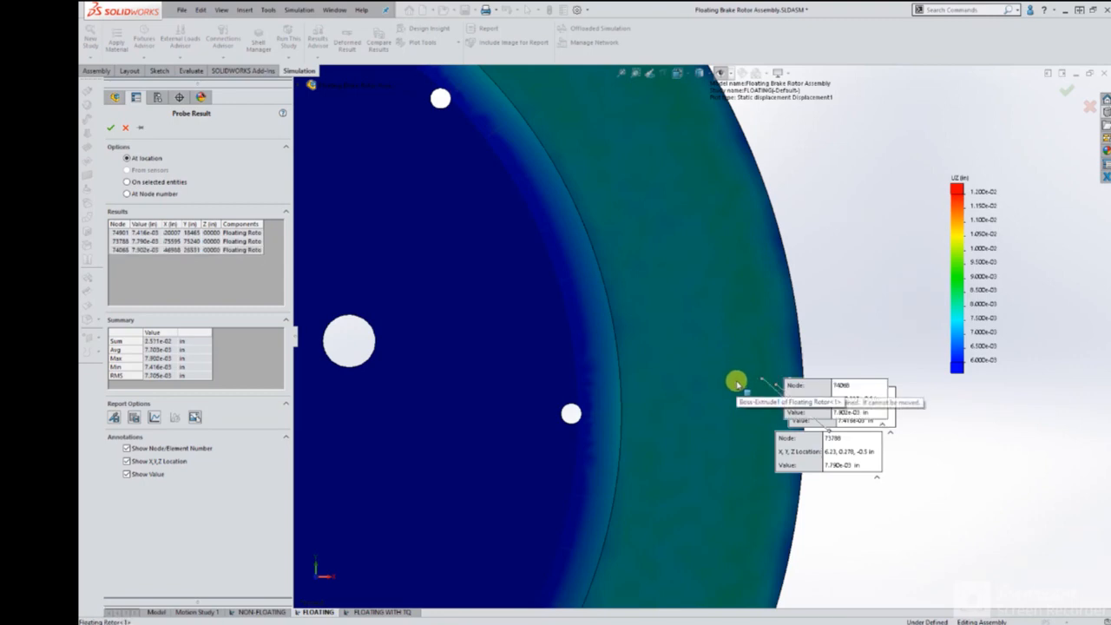
pyautogui.click(717, 383)
pyautogui.click(703, 380)
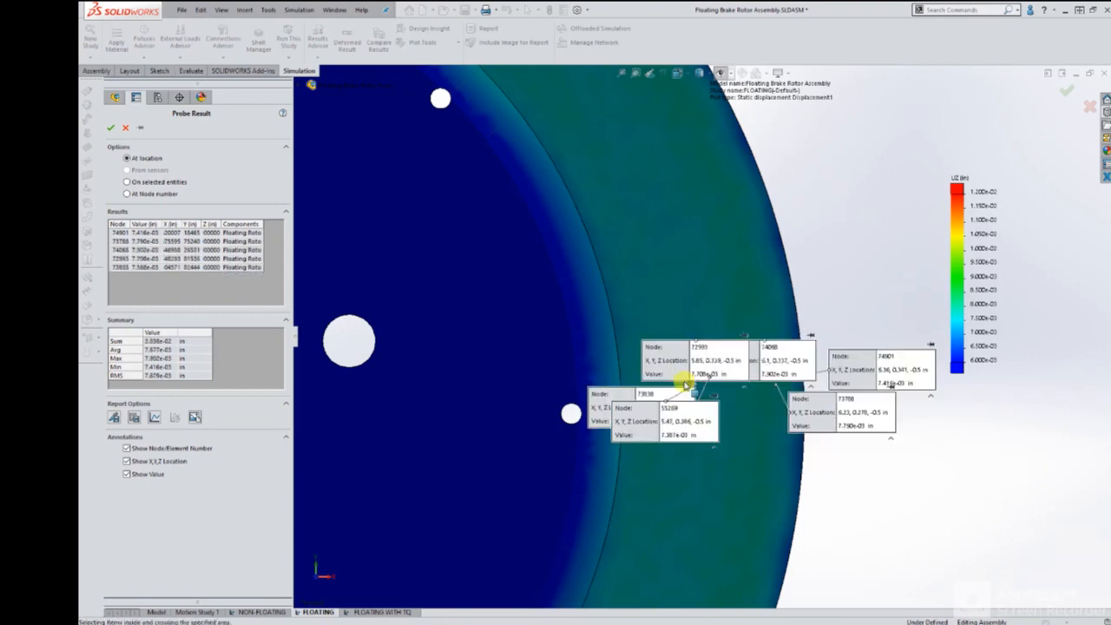
pyautogui.click(651, 387)
pyautogui.click(647, 386)
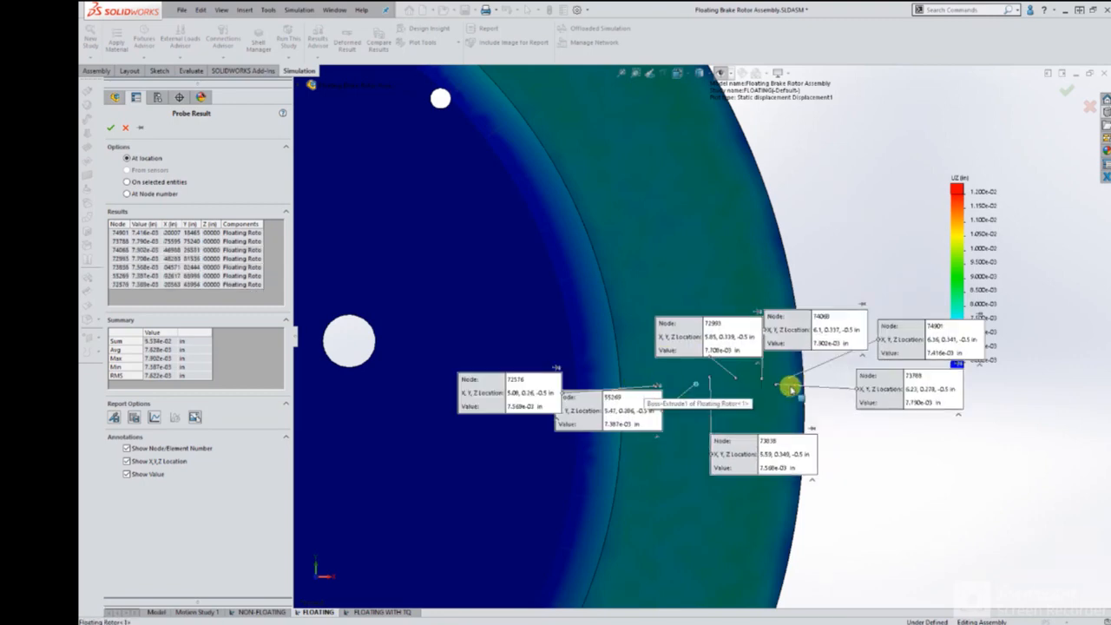
# Try to stack the FLOATING probe callouts beside the rotor in order from the outermost location inward.
pyautogui.moveTo(935, 341); pyautogui.dragTo(868, 259)
pyautogui.moveTo(874, 400)
pyautogui.mouseDown()
pyautogui.moveTo(860, 325)
pyautogui.moveTo(892, 420)
pyautogui.moveTo(916, 442)
pyautogui.mouseUp()
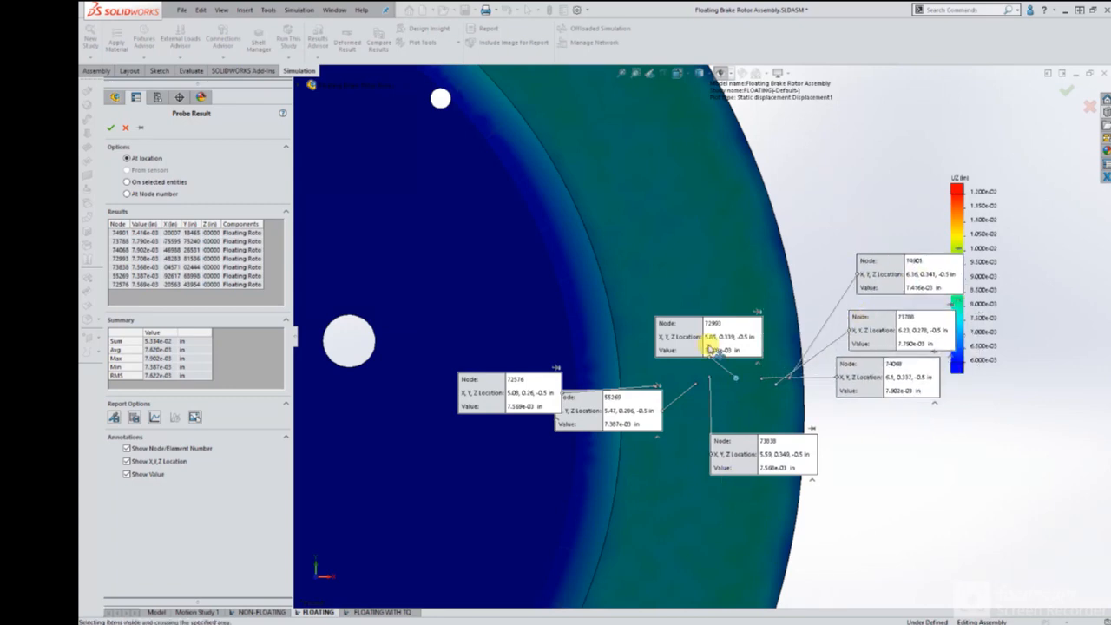
pyautogui.moveTo(714, 347)
pyautogui.mouseDown()
pyautogui.moveTo(962, 466)
pyautogui.moveTo(987, 492)
pyautogui.moveTo(898, 439)
pyautogui.mouseUp()
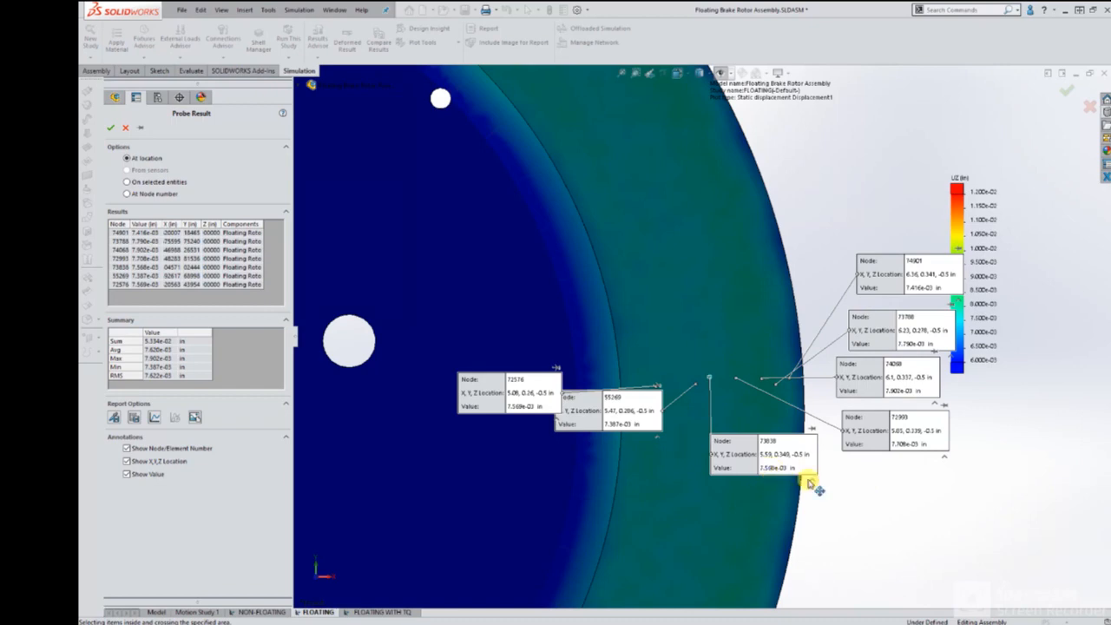
pyautogui.moveTo(809, 476); pyautogui.dragTo(923, 513)
pyautogui.moveTo(620, 423); pyautogui.dragTo(742, 486)
pyautogui.moveTo(838, 549); pyautogui.dragTo(917, 590)
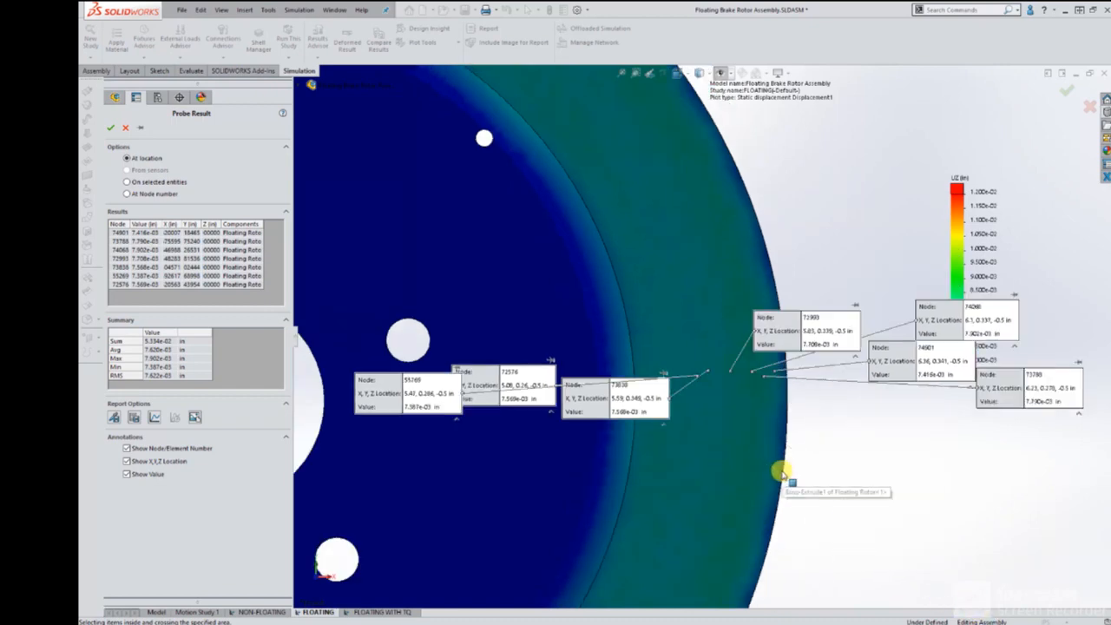
pyautogui.keyDown('ctrl'); pyautogui.moveTo(781, 473); pyautogui.dragTo(667, 441, button='middle'); pyautogui.keyUp('ctrl')
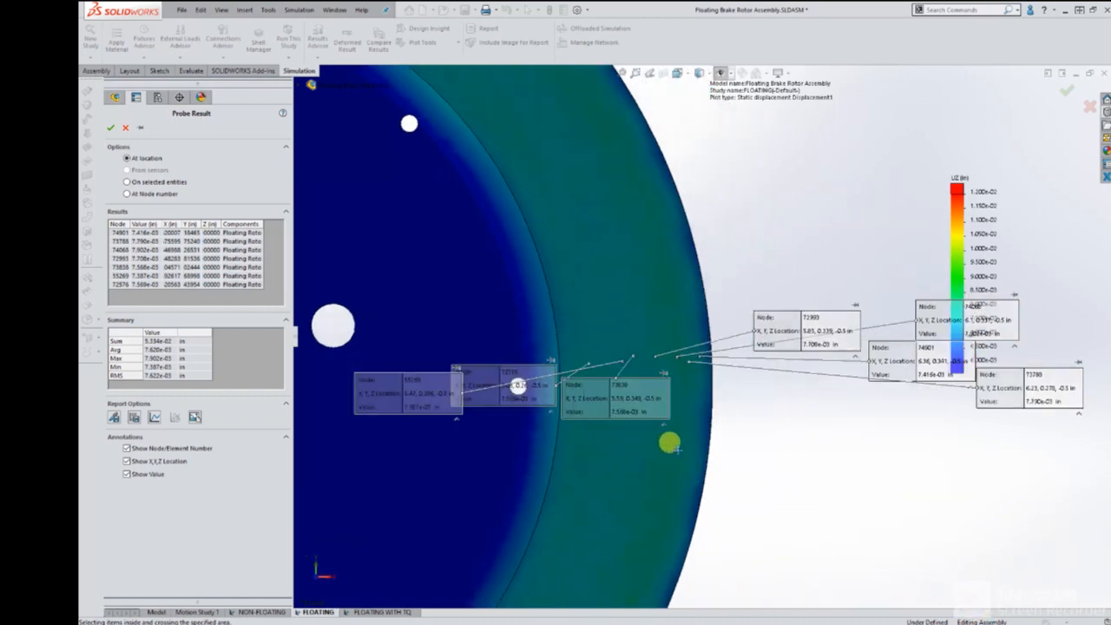
# Arrange the seven FLOATING probe callouts in a vertical column beside the rotor, ordered from outermost to innermost, review them, and close the probe.
pyautogui.moveTo(856, 286); pyautogui.dragTo(825, 227)
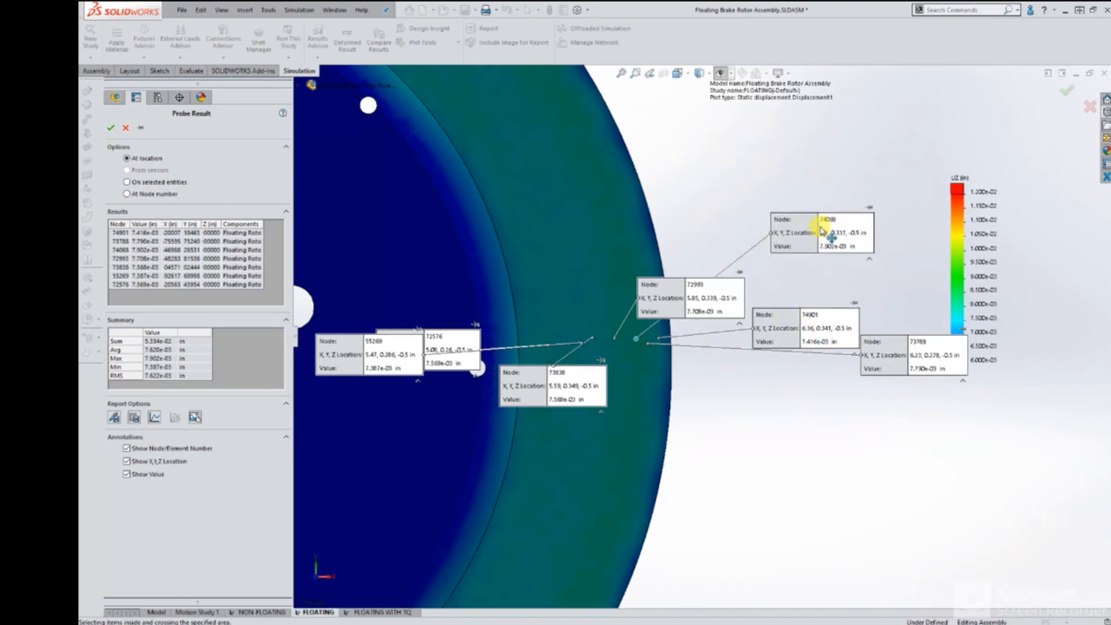
pyautogui.moveTo(814, 333); pyautogui.dragTo(802, 189)
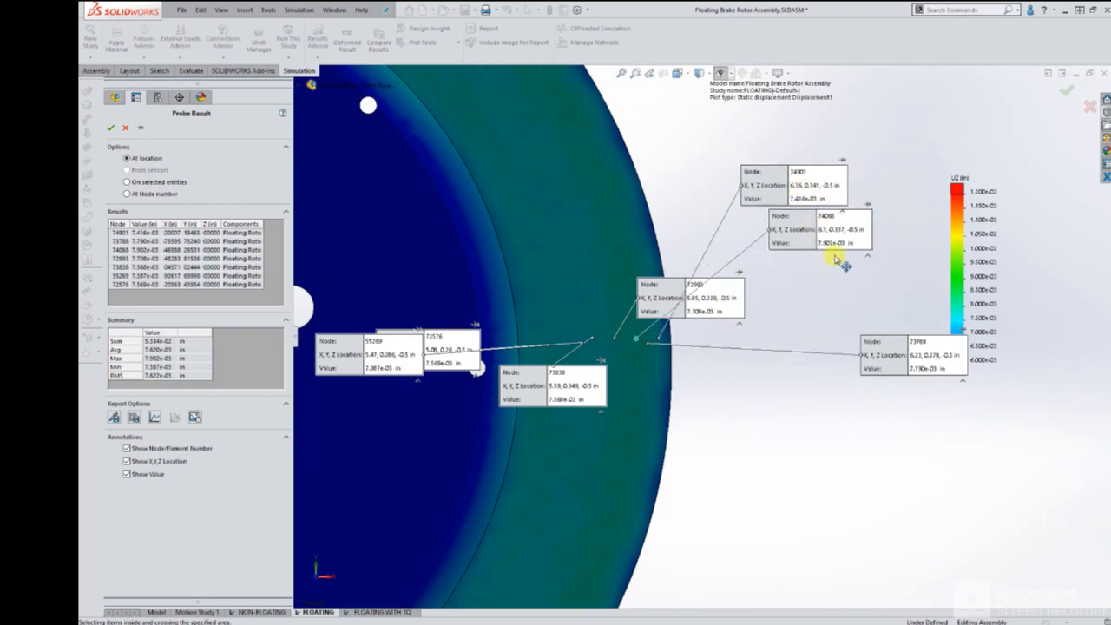
pyautogui.moveTo(792, 230)
pyautogui.mouseDown()
pyautogui.moveTo(825, 310)
pyautogui.moveTo(713, 214)
pyautogui.mouseUp()
pyautogui.moveTo(830, 303); pyautogui.dragTo(797, 297)
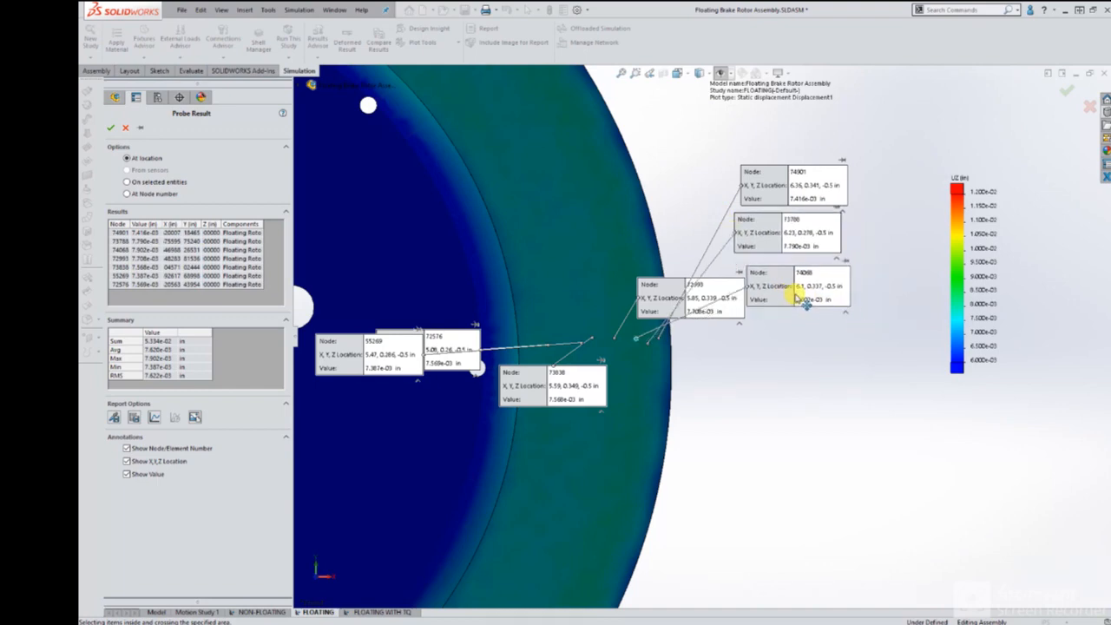
pyautogui.moveTo(707, 298); pyautogui.dragTo(805, 344)
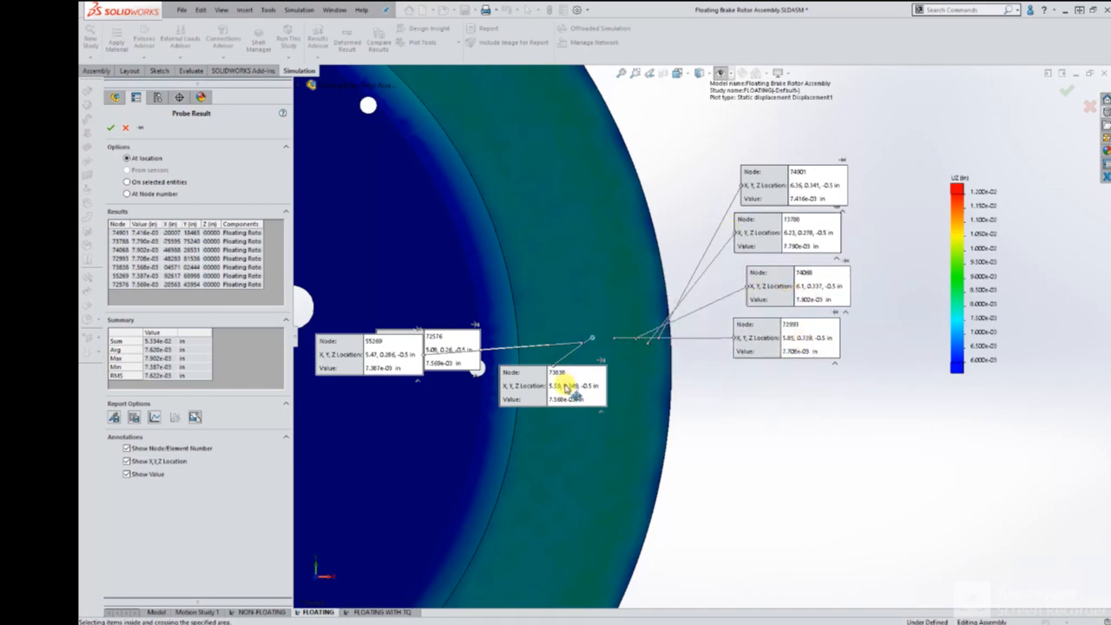
pyautogui.moveTo(566, 388); pyautogui.dragTo(820, 401)
pyautogui.moveTo(439, 372); pyautogui.dragTo(767, 483)
pyautogui.moveTo(406, 359); pyautogui.dragTo(748, 509)
pyautogui.moveTo(752, 419); pyautogui.dragTo(773, 451)
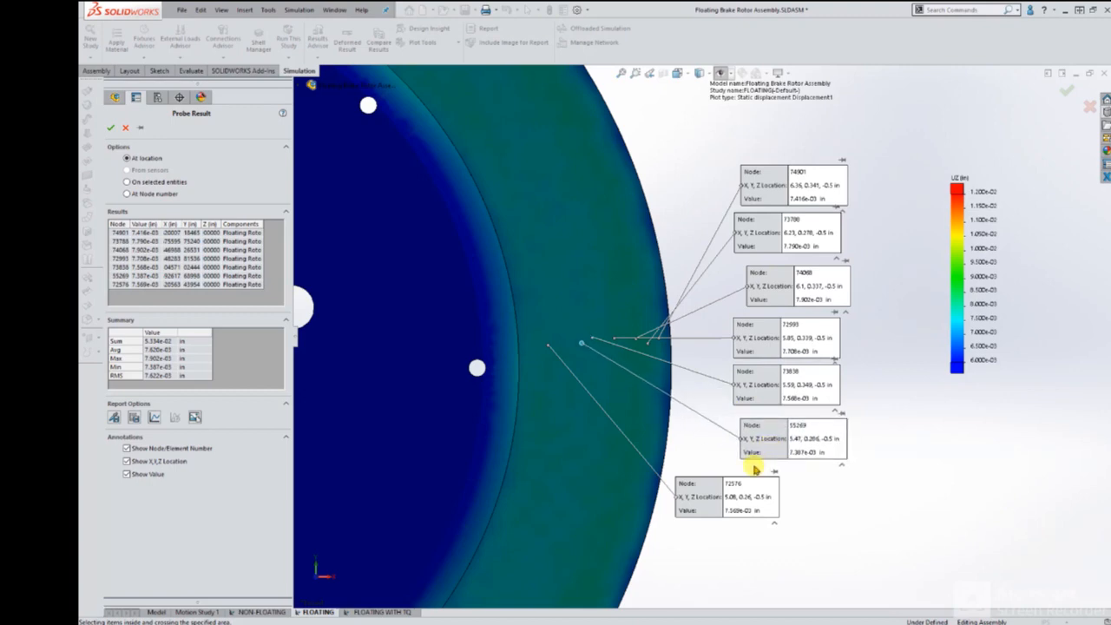
pyautogui.moveTo(769, 496); pyautogui.dragTo(832, 498)
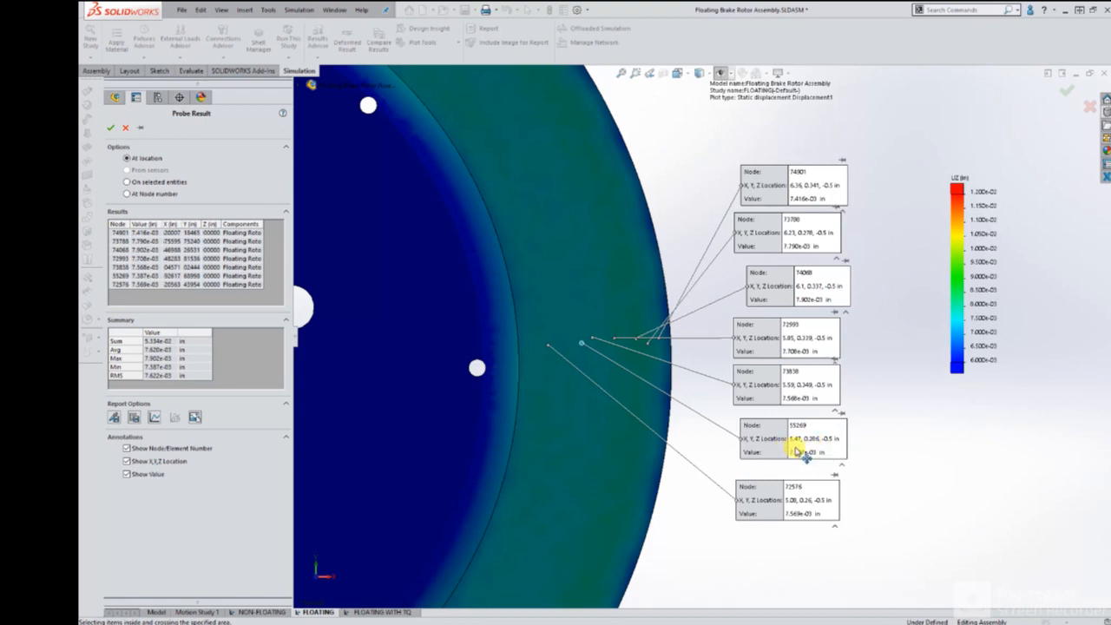
pyautogui.click(115, 128)
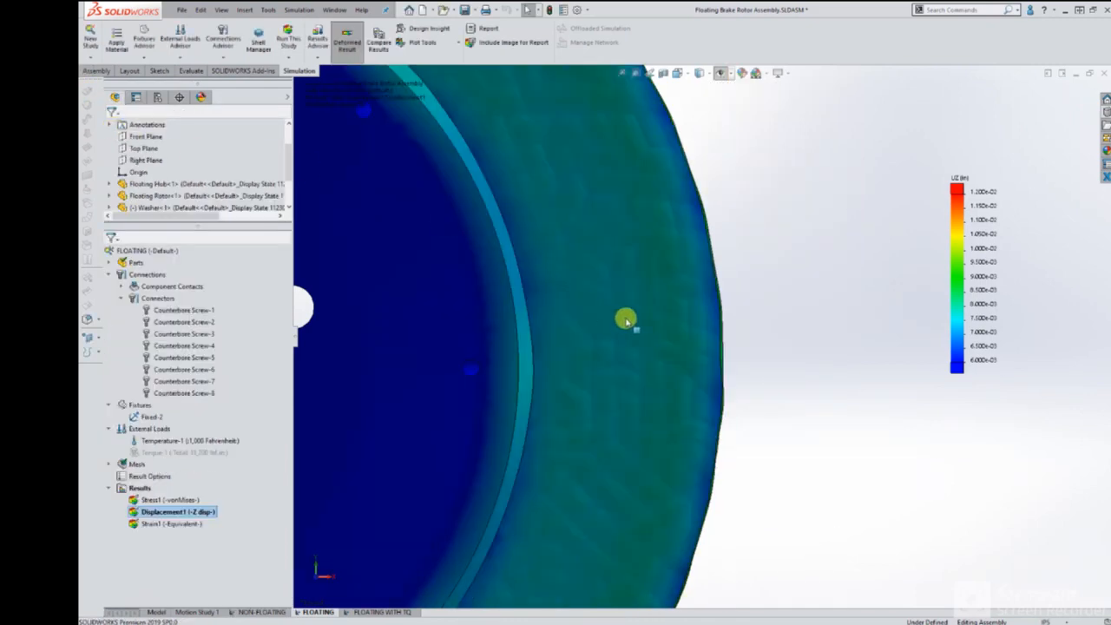
# Examine the deformed FLOATING Z-displacement plot across the whole rotor, from the front and at an oblique angle.
pyautogui.scroll(5, 627, 321)
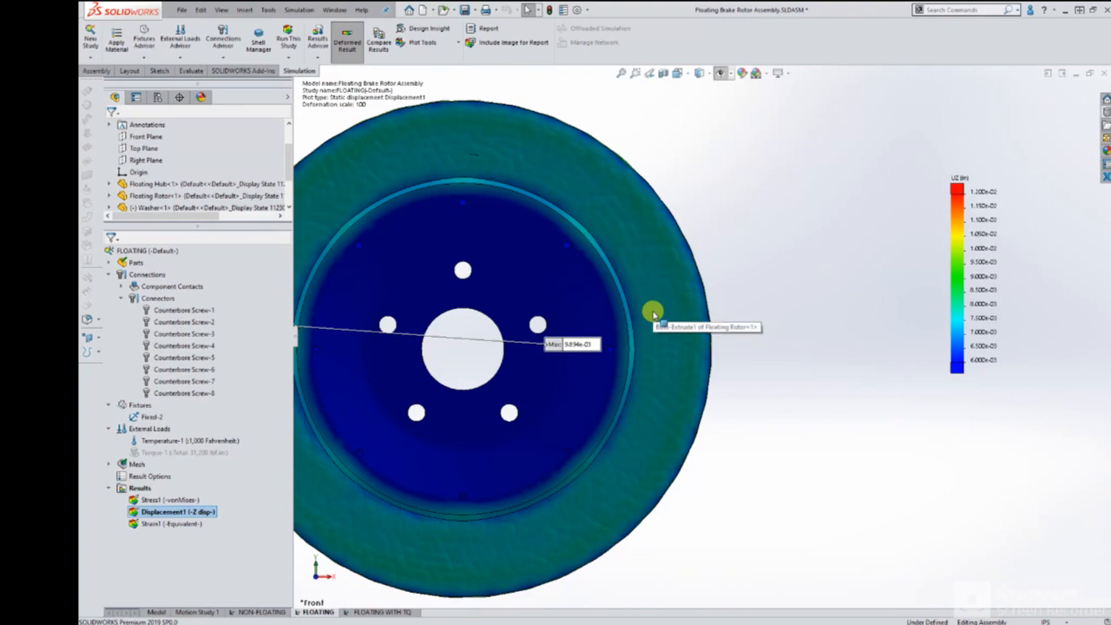
pyautogui.moveTo(658, 321); pyautogui.dragTo(784, 343, button='middle')
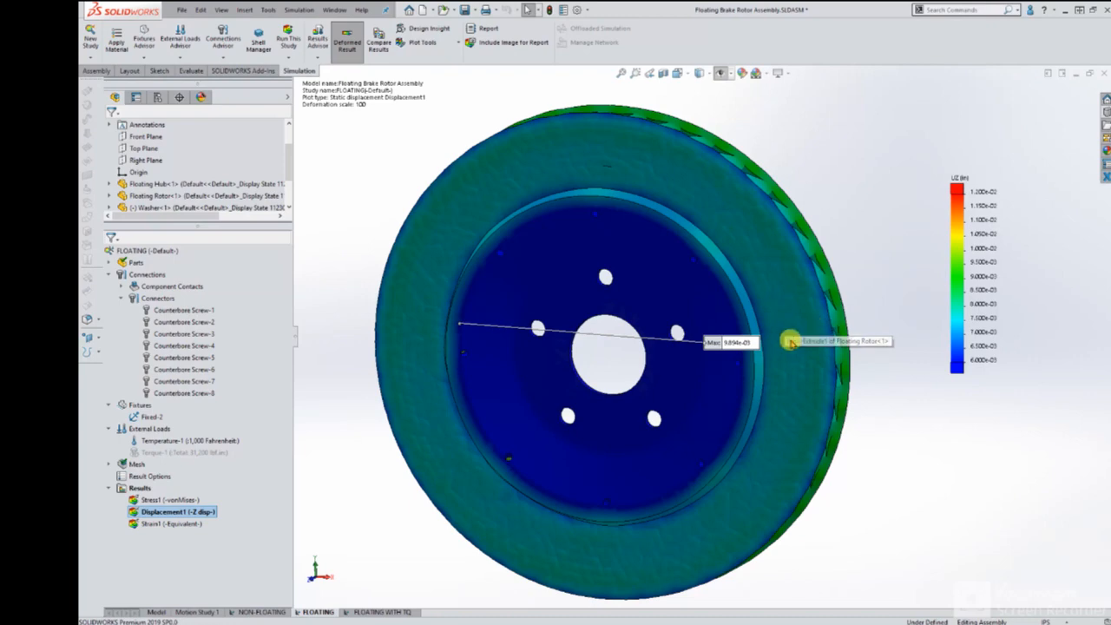
pyautogui.scroll(-2, 789, 340)
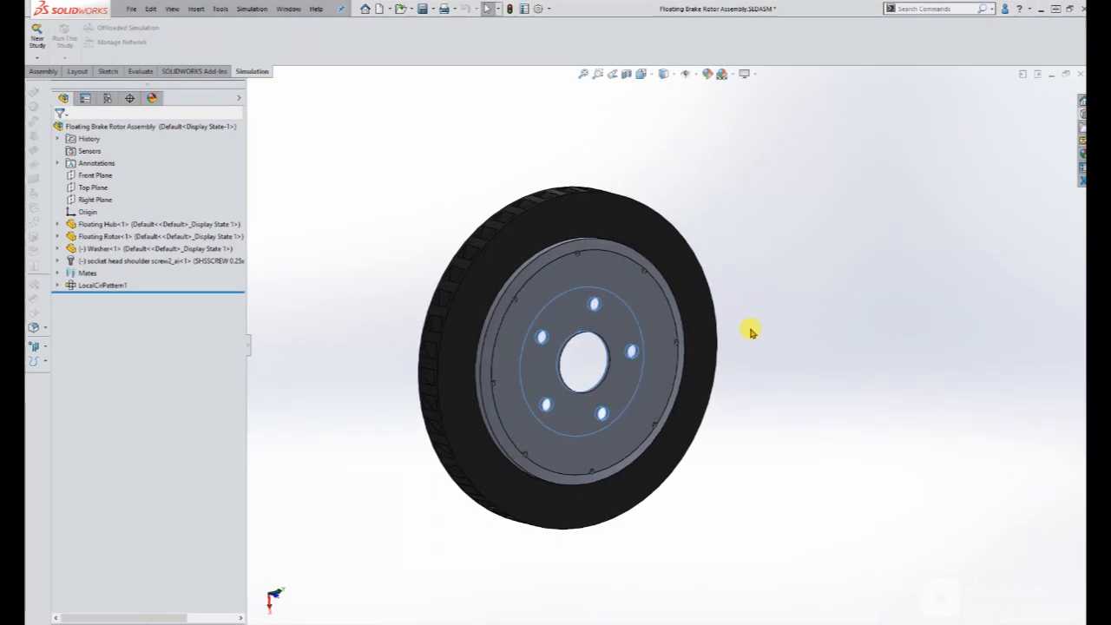
# Display the brake rotor assembly model with hidden lines visible and inspect its internal vanes and screw locations nearly face-on.
pyautogui.moveTo(747, 330); pyautogui.dragTo(732, 368, button='middle')
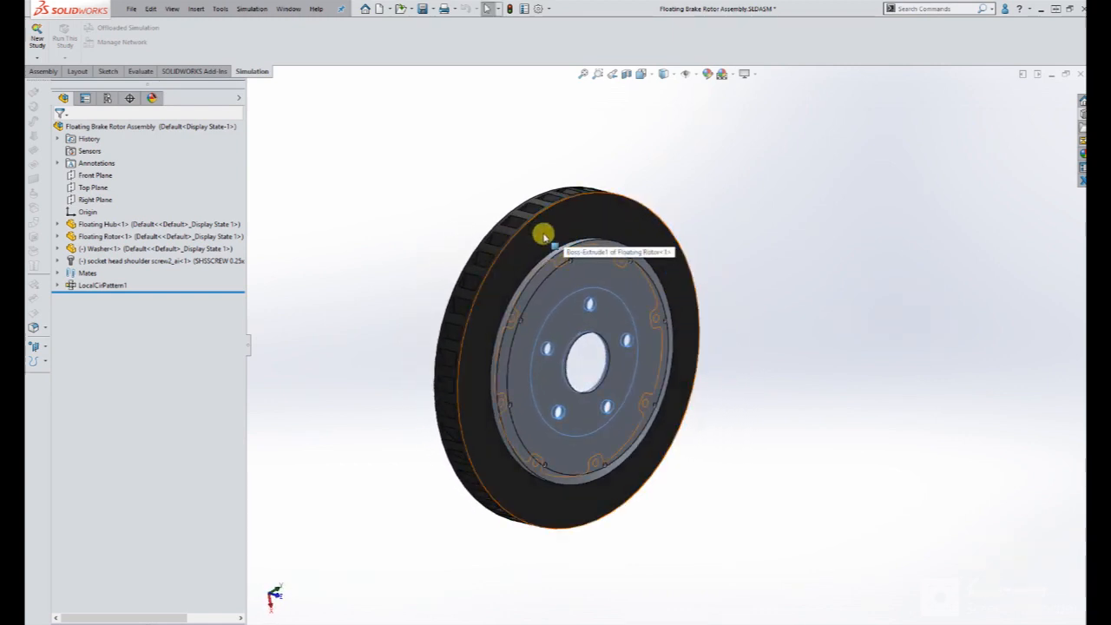
pyautogui.moveTo(581, 235); pyautogui.dragTo(548, 235, button='middle')
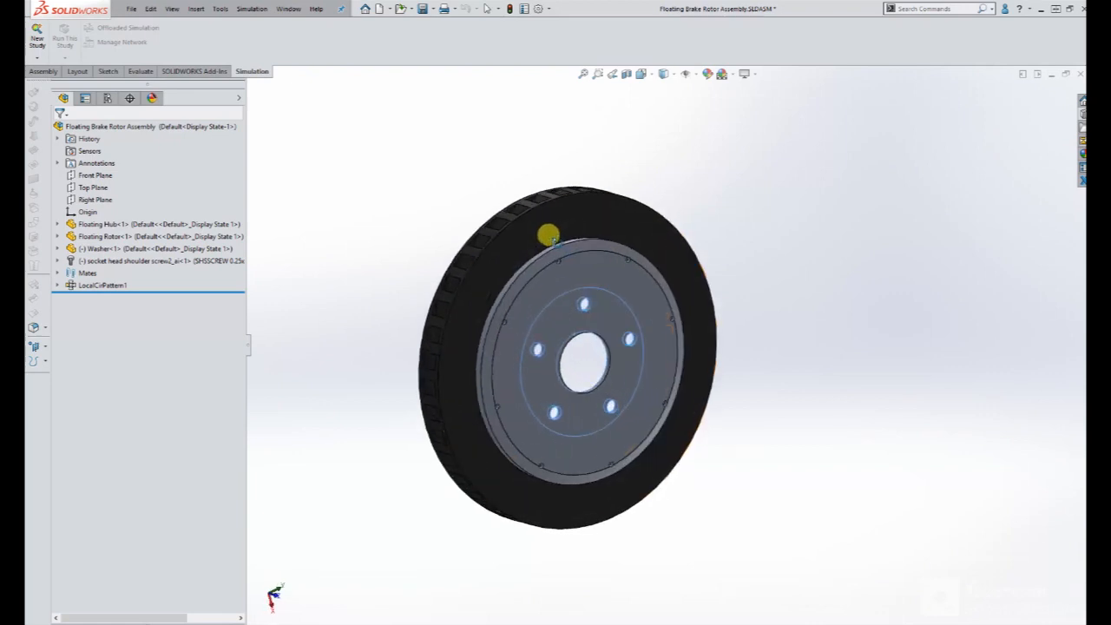
pyautogui.click(643, 74)
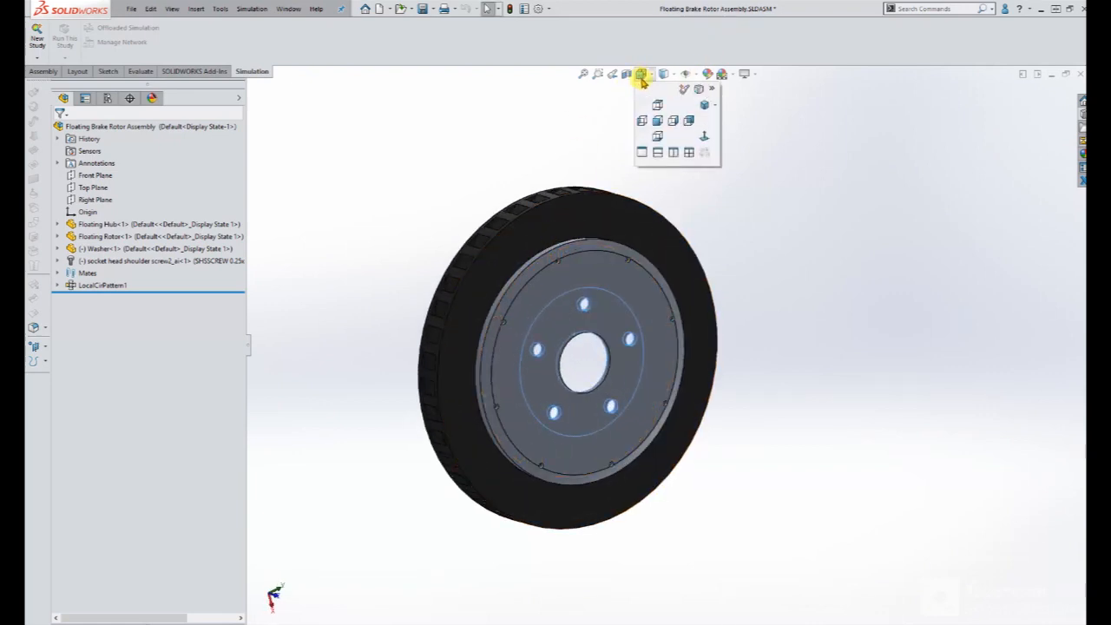
pyautogui.click(663, 76)
pyautogui.click(665, 137)
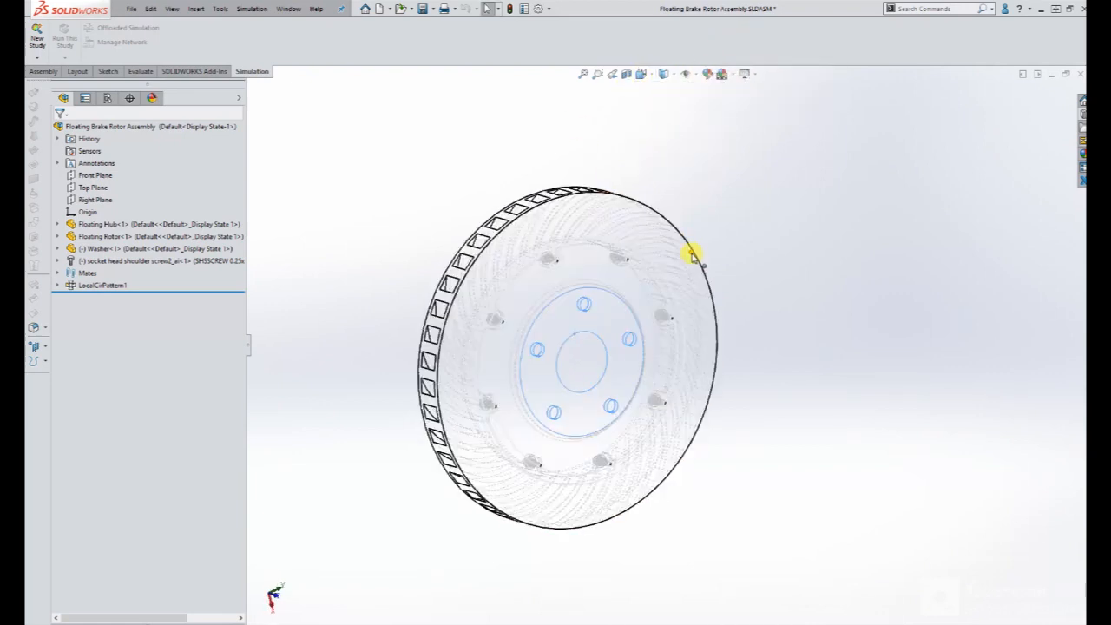
pyautogui.moveTo(694, 249); pyautogui.dragTo(634, 228, button='middle')
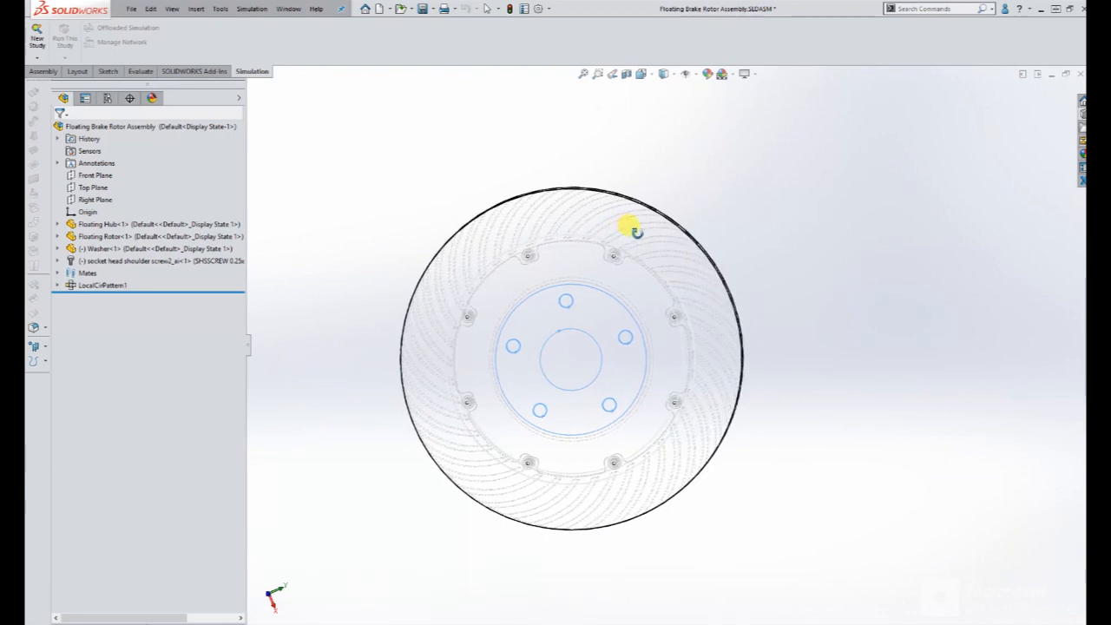